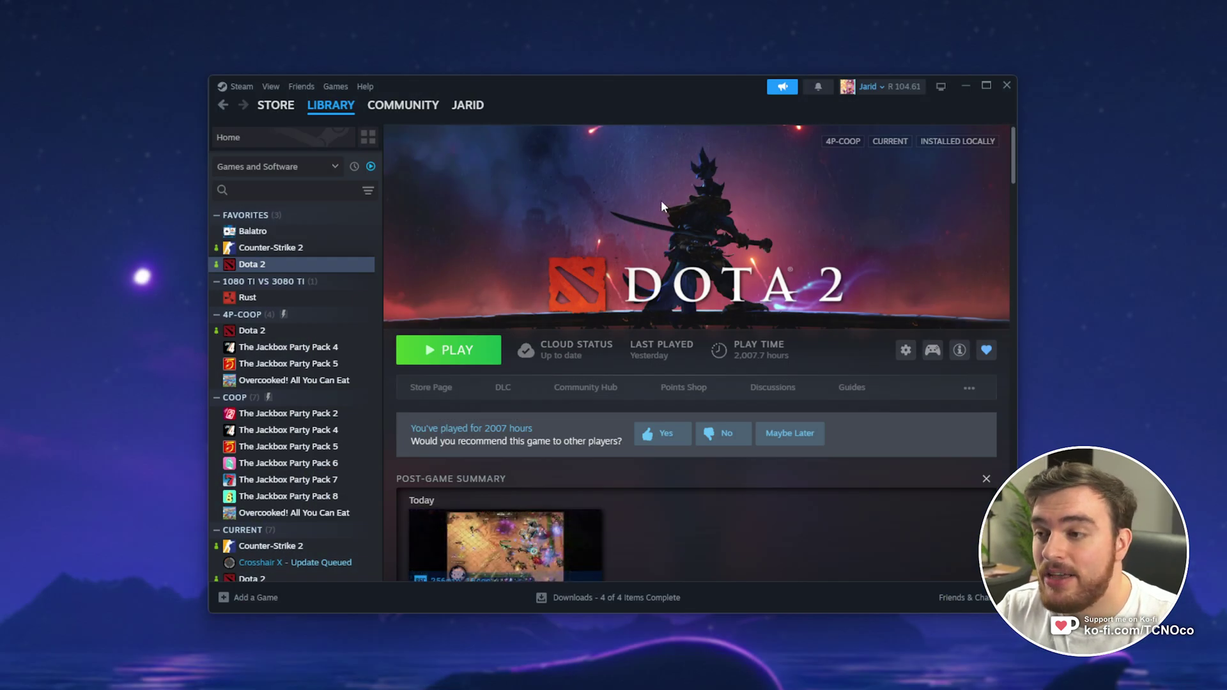
# Review the Client Beta Participation options in Steam's Interface settings without changing the selection, and close the settings.
pyautogui.click(234, 85)
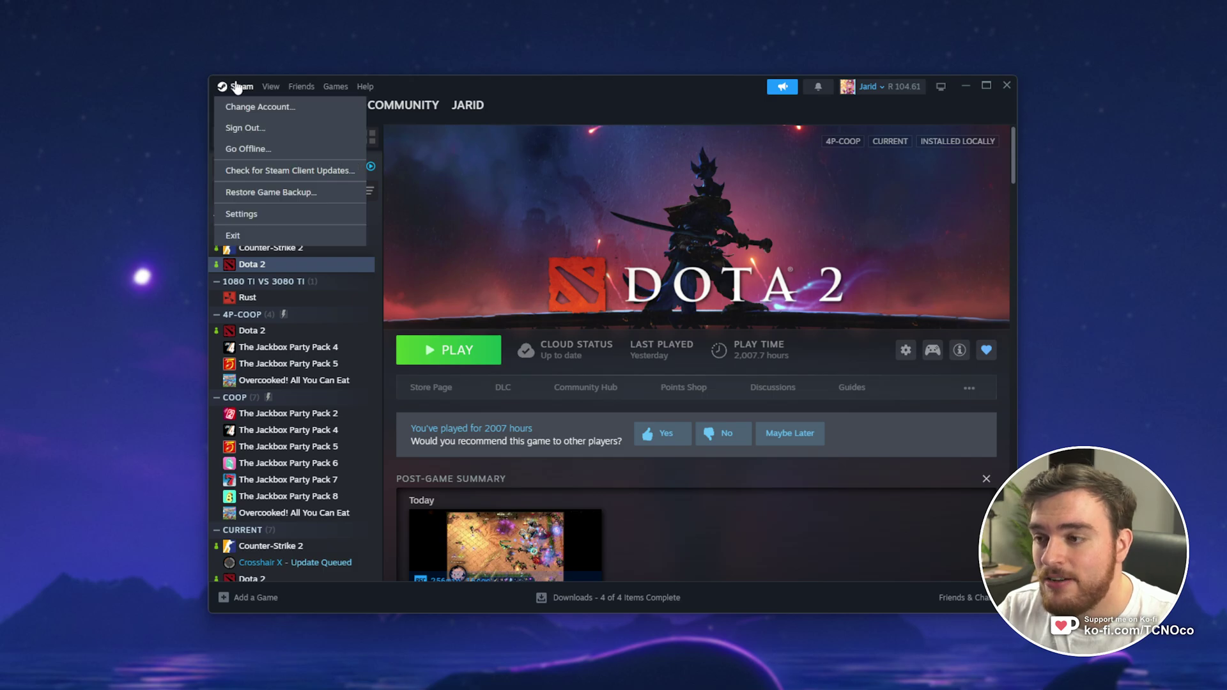
pyautogui.click(246, 211)
pyautogui.click(433, 305)
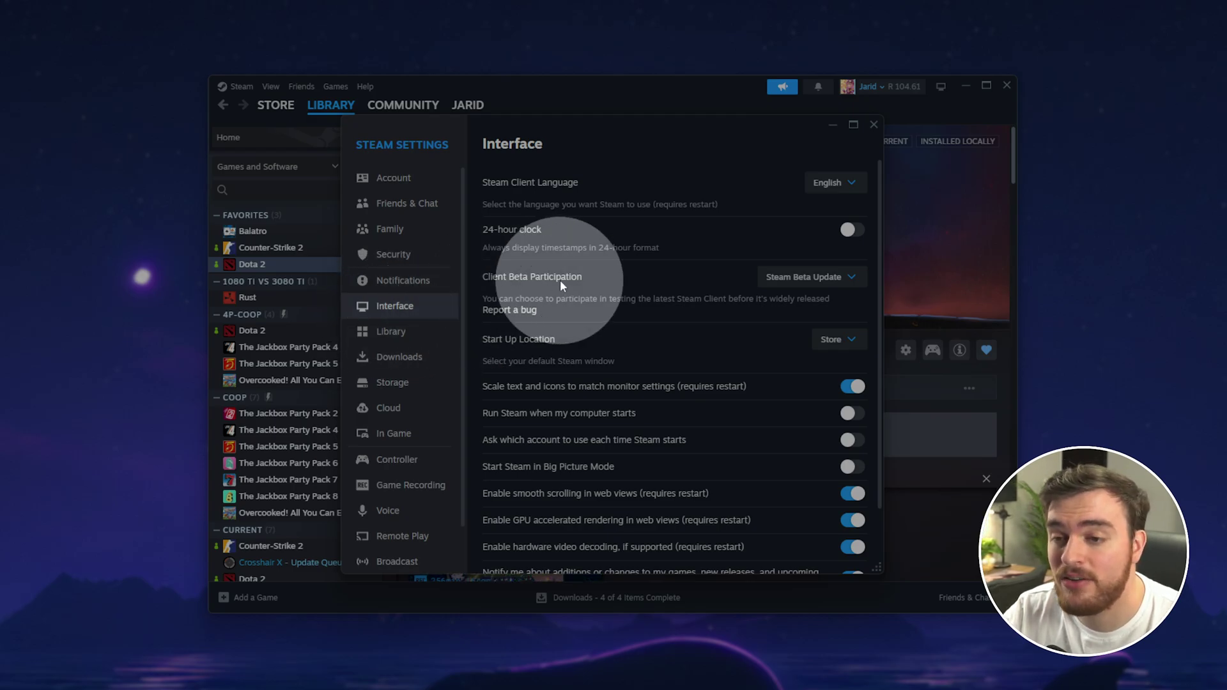
pyautogui.click(814, 281)
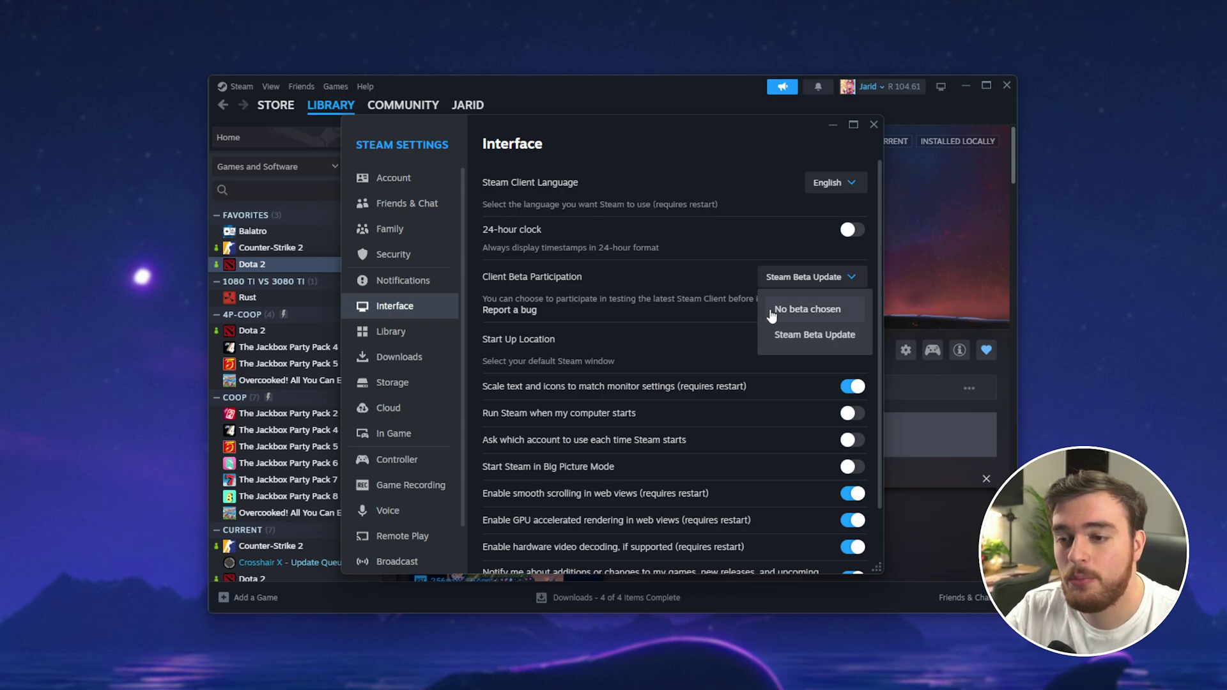
pyautogui.click(700, 272)
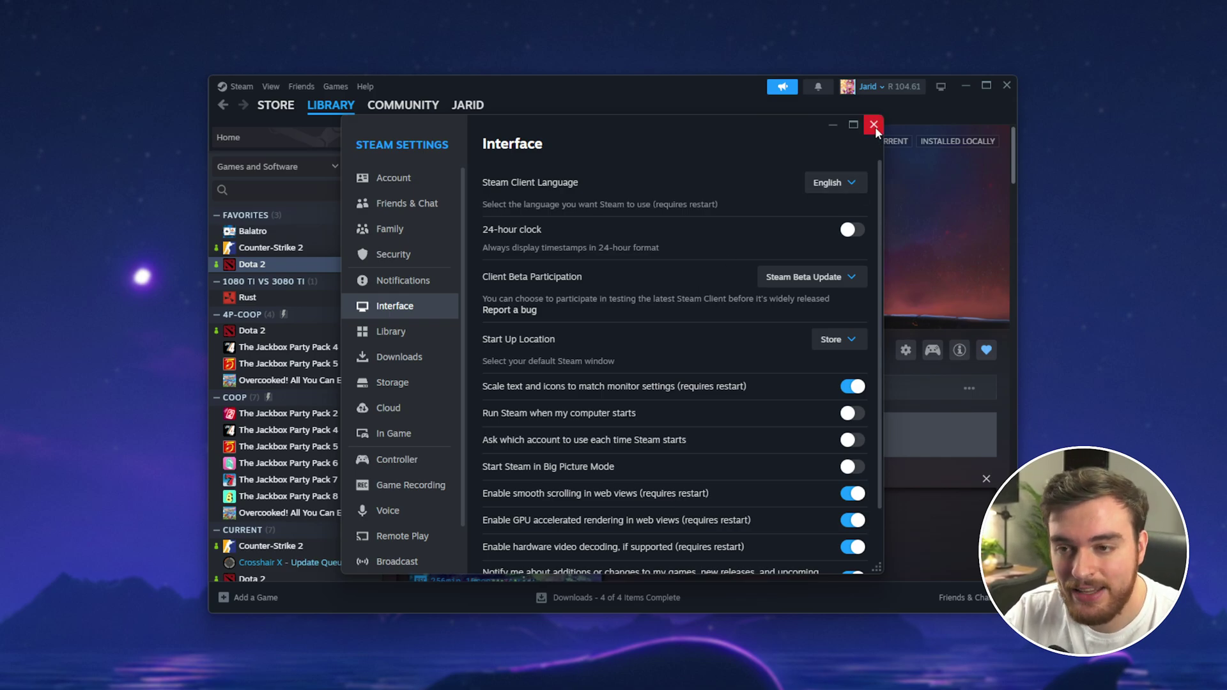
pyautogui.click(874, 126)
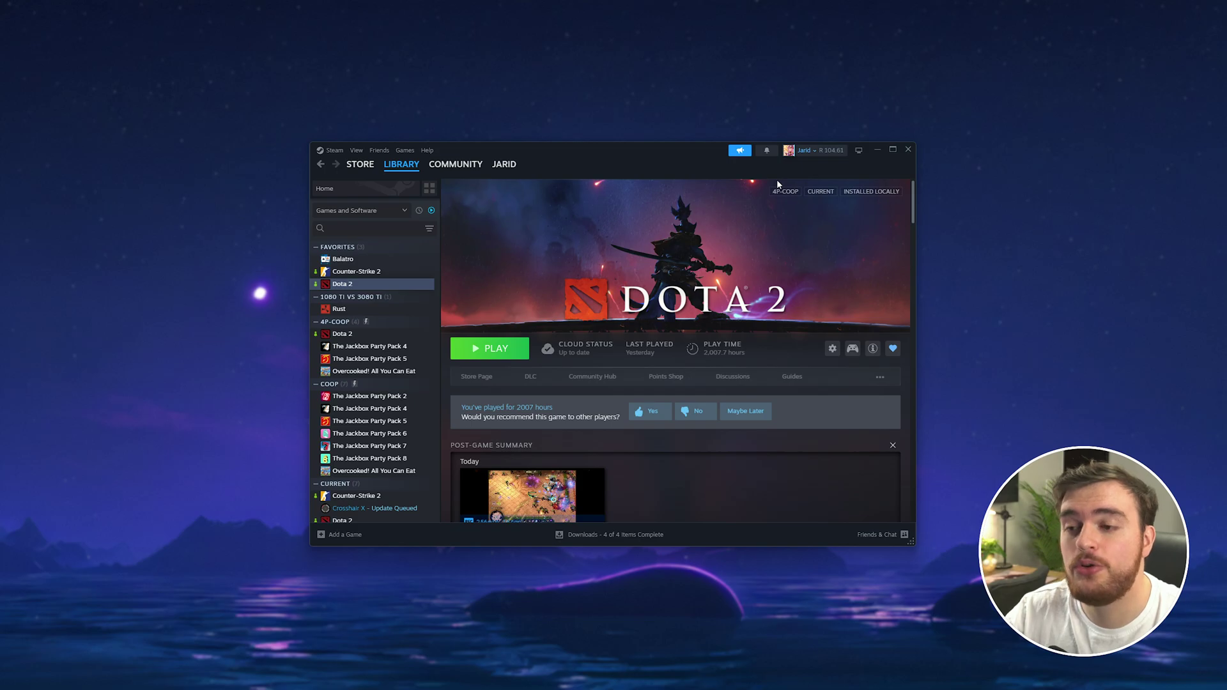
# Switch to the classic Windows Volume Mixer, widen it to show all applications, and check which playback devices are available.
pyautogui.moveTo(1168, 682)
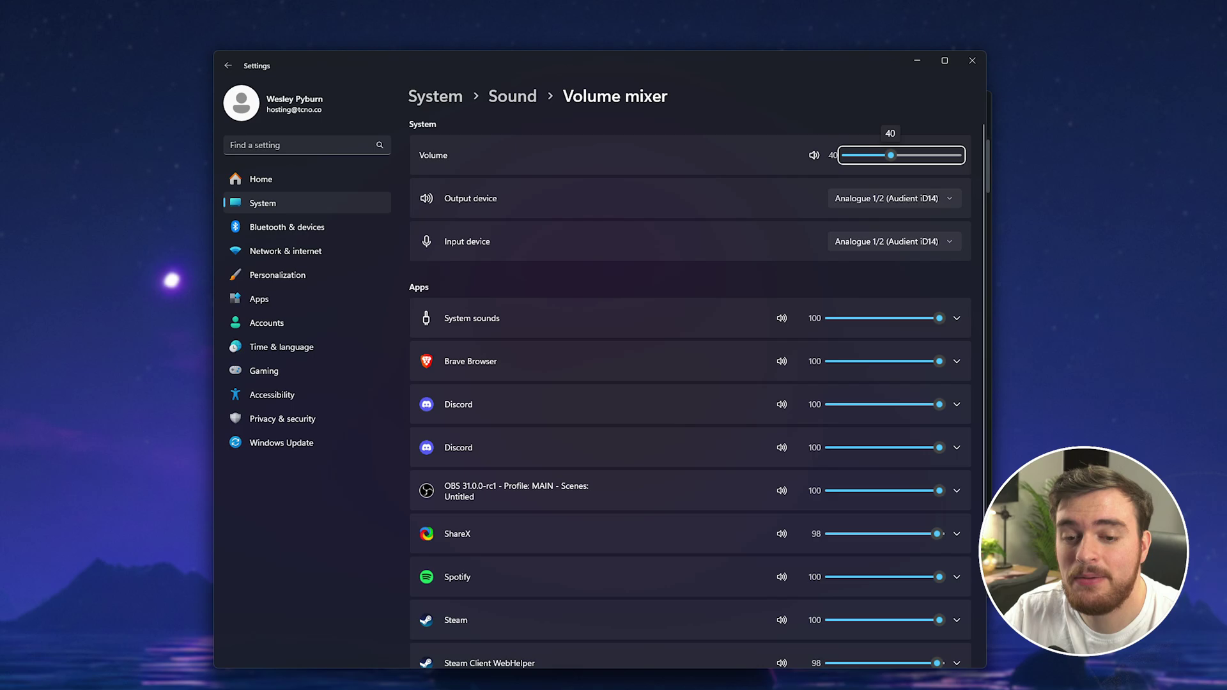
pyautogui.moveTo(128, 41); pyautogui.dragTo(606, 210)
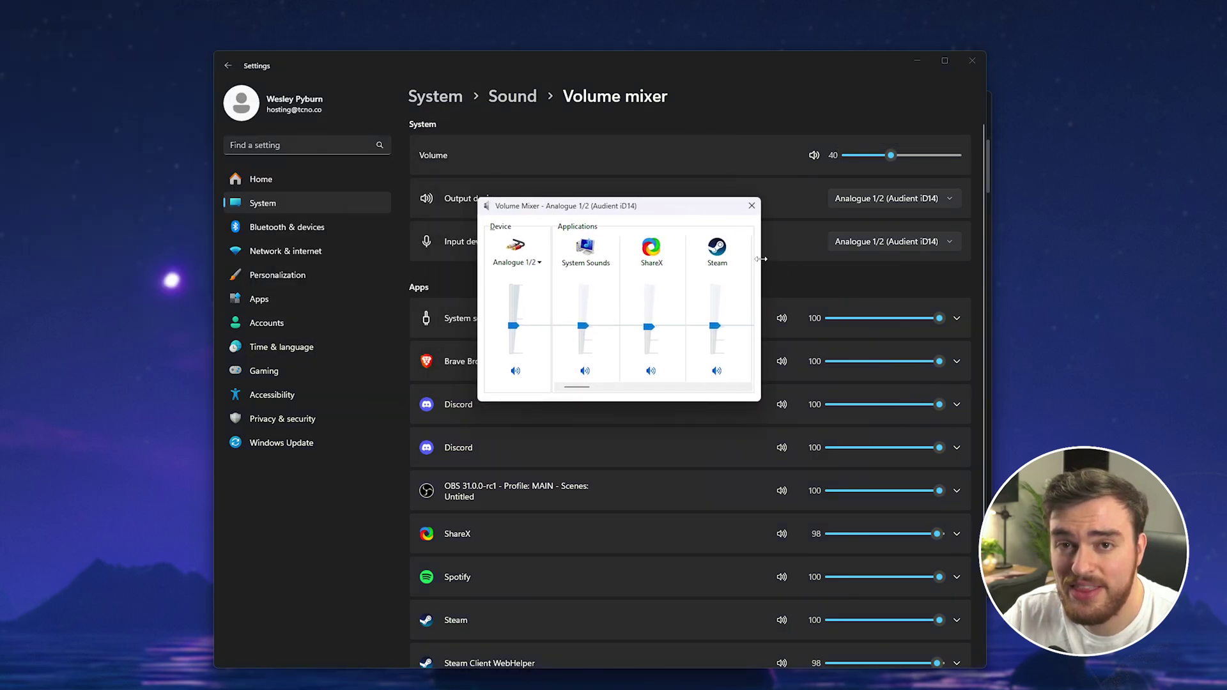
pyautogui.moveTo(760, 259); pyautogui.dragTo(1026, 252)
pyautogui.click(324, 277)
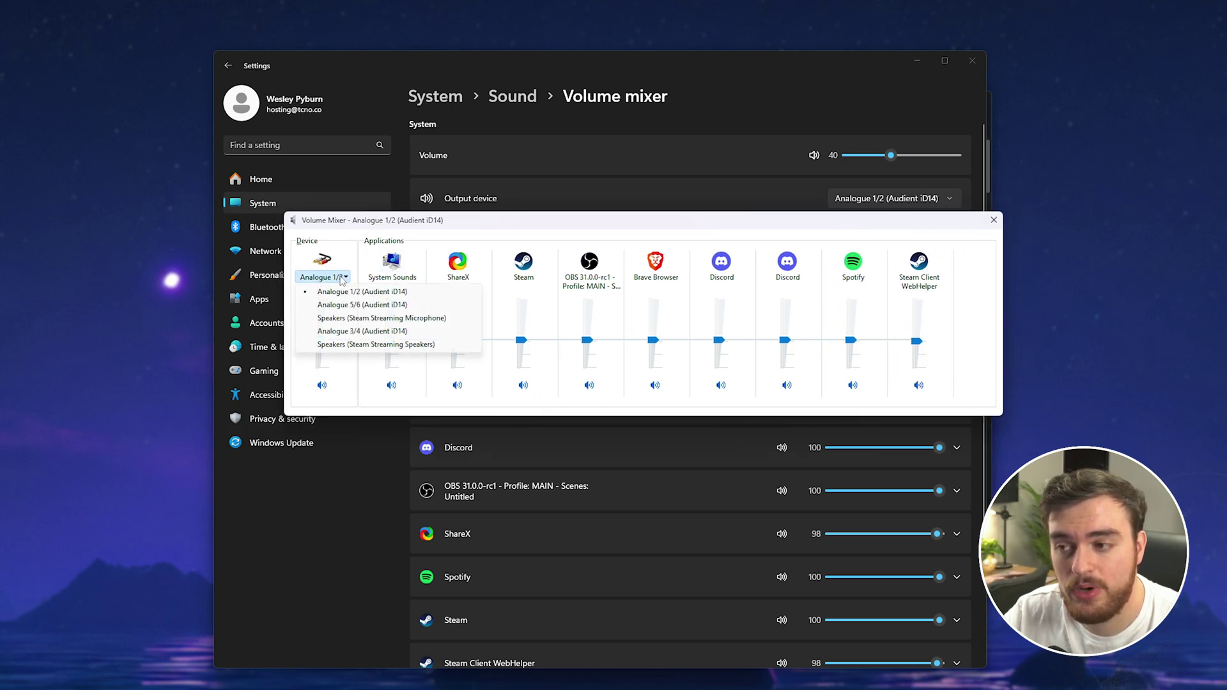
pyautogui.click(325, 276)
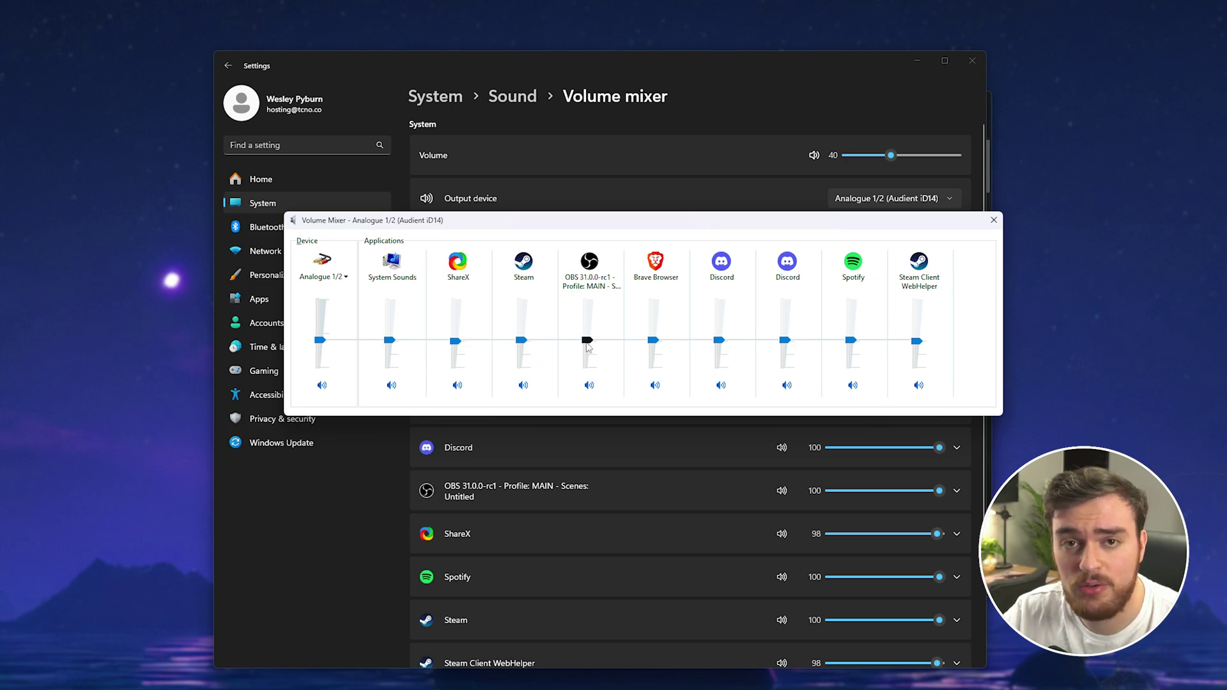
# Set the Steam Client WebHelper volume to 100 and the output device volume to 48, and close the classic mixer.
pyautogui.moveTo(320, 339); pyautogui.dragTo(320, 300)
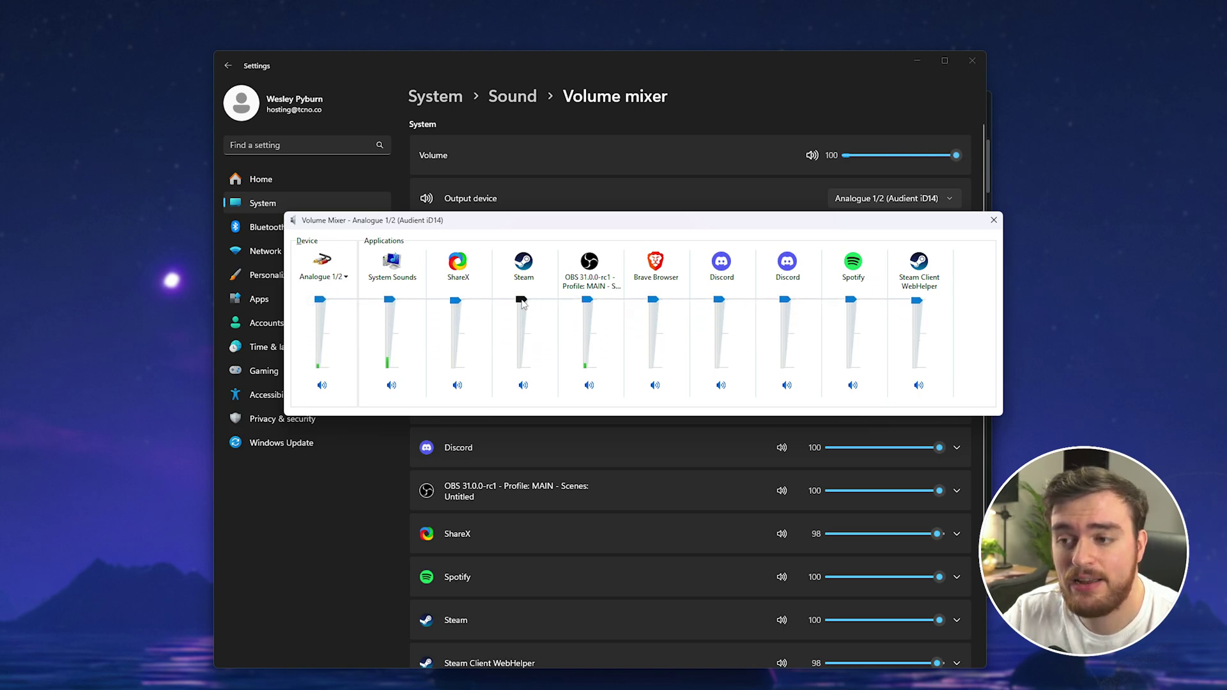
pyautogui.click(918, 300)
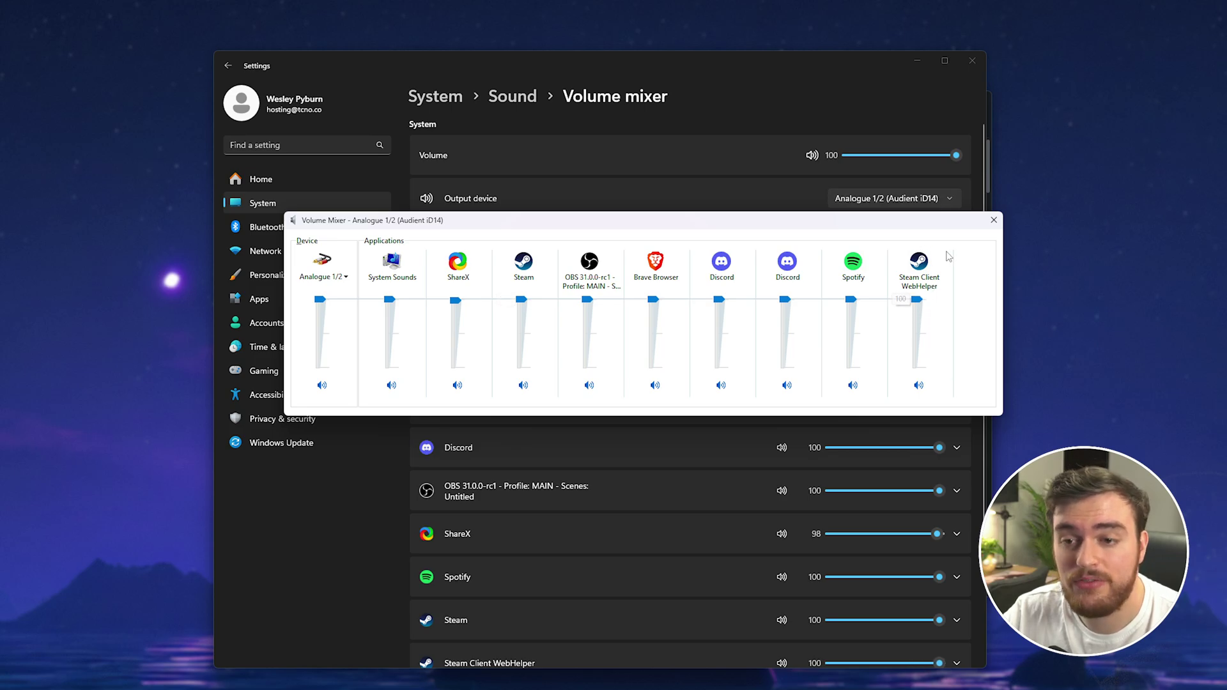
pyautogui.moveTo(325, 303); pyautogui.dragTo(325, 340)
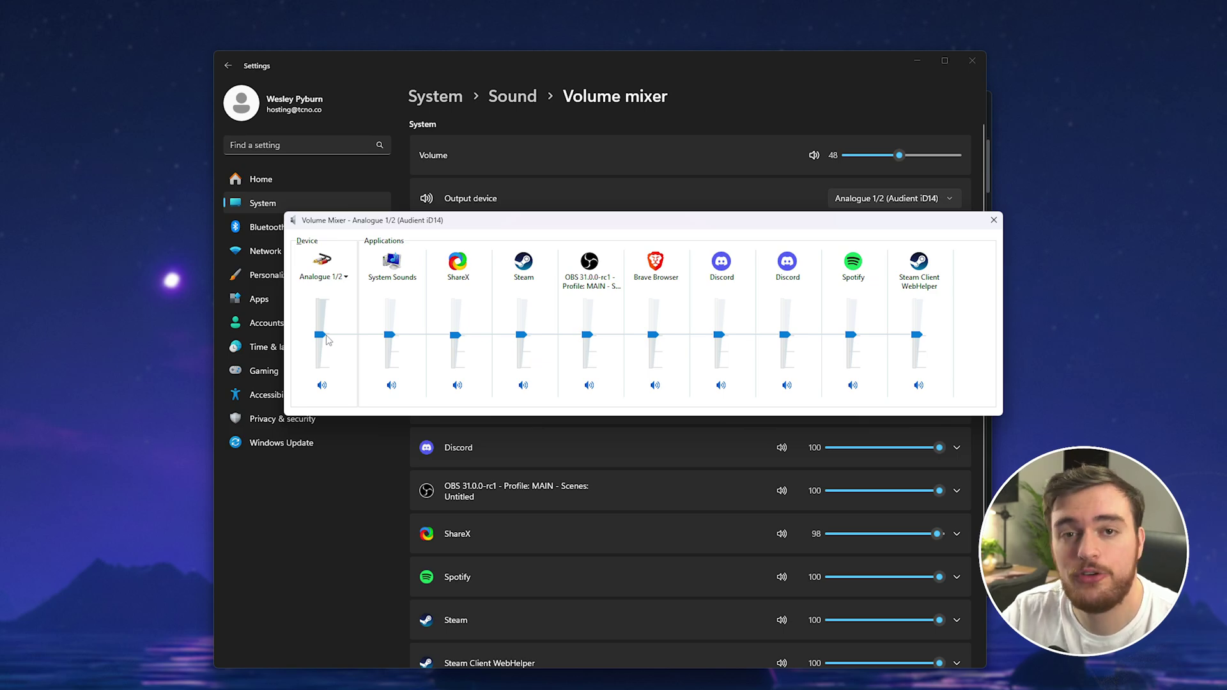
pyautogui.hotkey('alt', 'F4')
pyautogui.moveTo(700, 68); pyautogui.dragTo(719, 51)
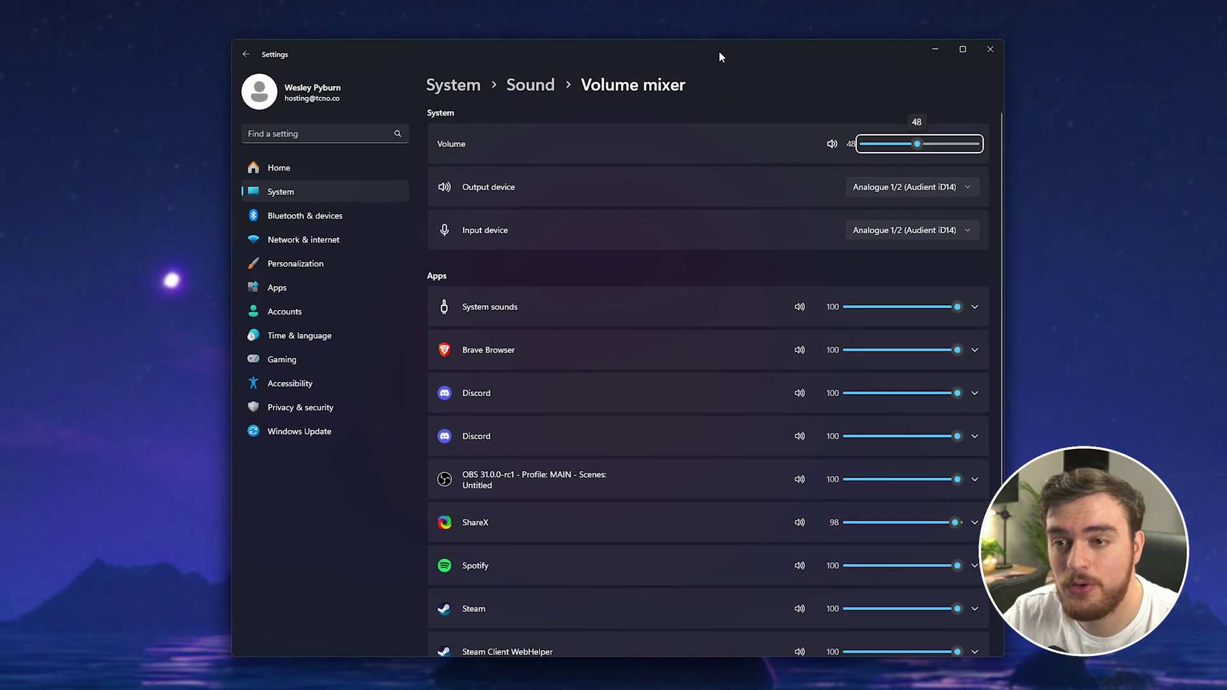
# Expand the input and output device settings of Steam and Steam Client WebHelper in the app volume list.
pyautogui.scroll(-3, 748, 259)
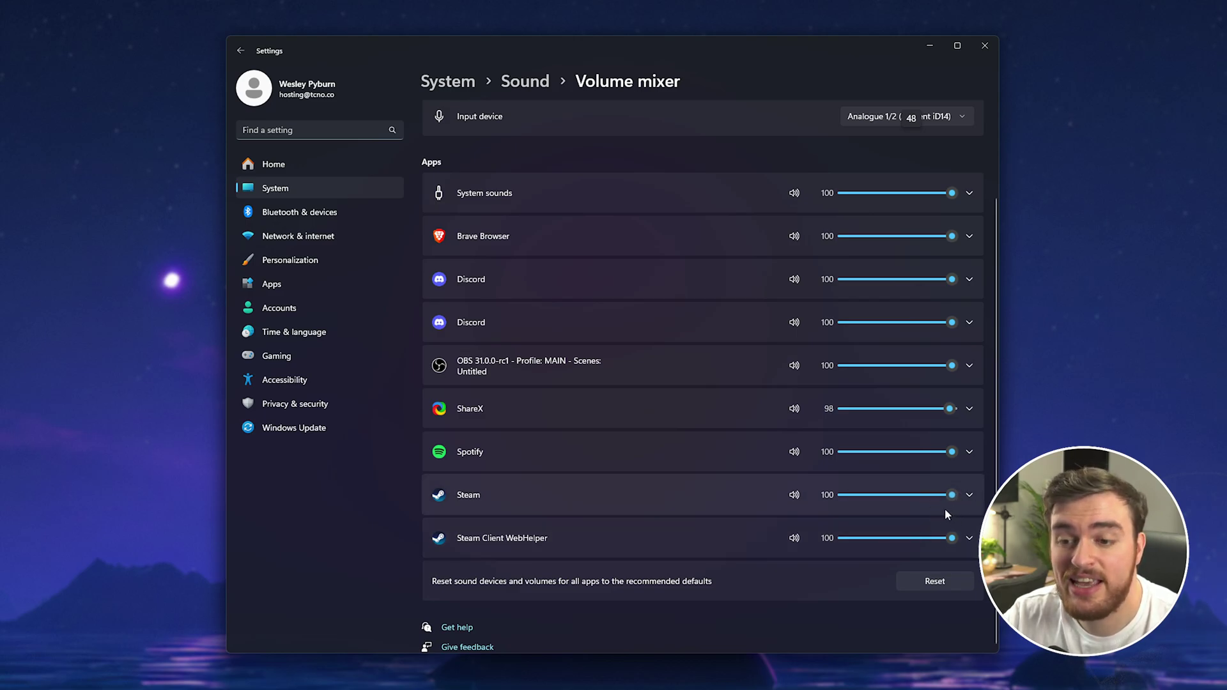
pyautogui.click(969, 495)
pyautogui.scroll(-2, 974, 511)
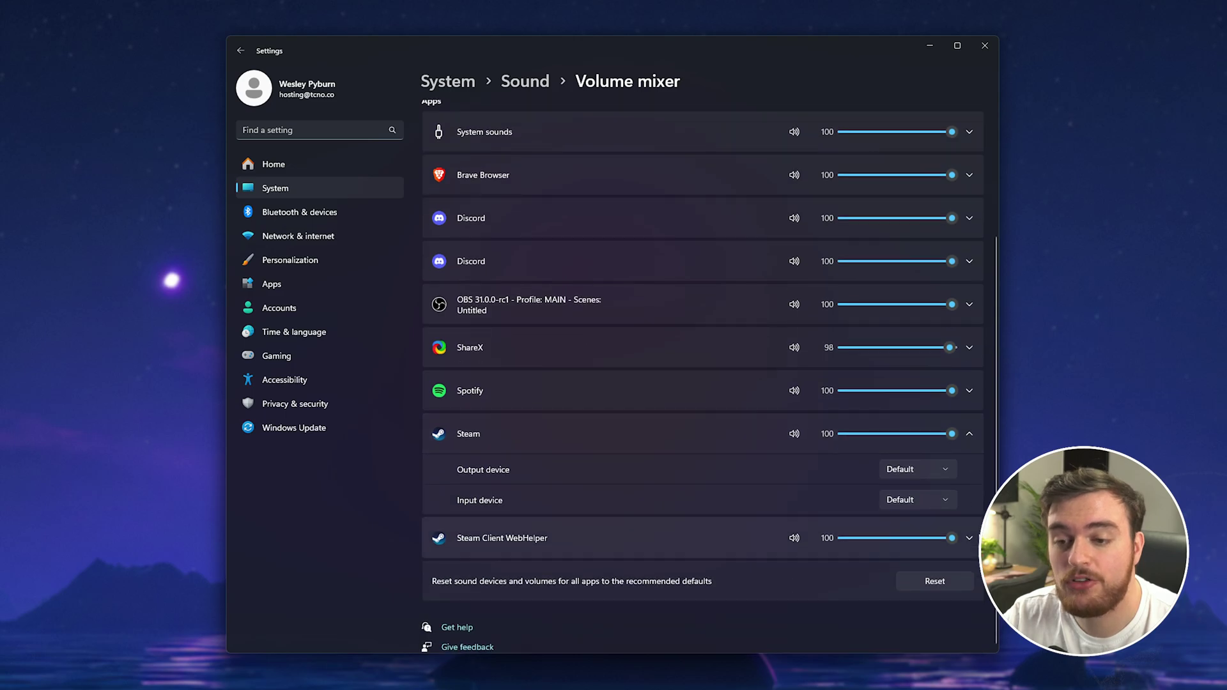
pyautogui.click(970, 537)
pyautogui.scroll(-2, 907, 420)
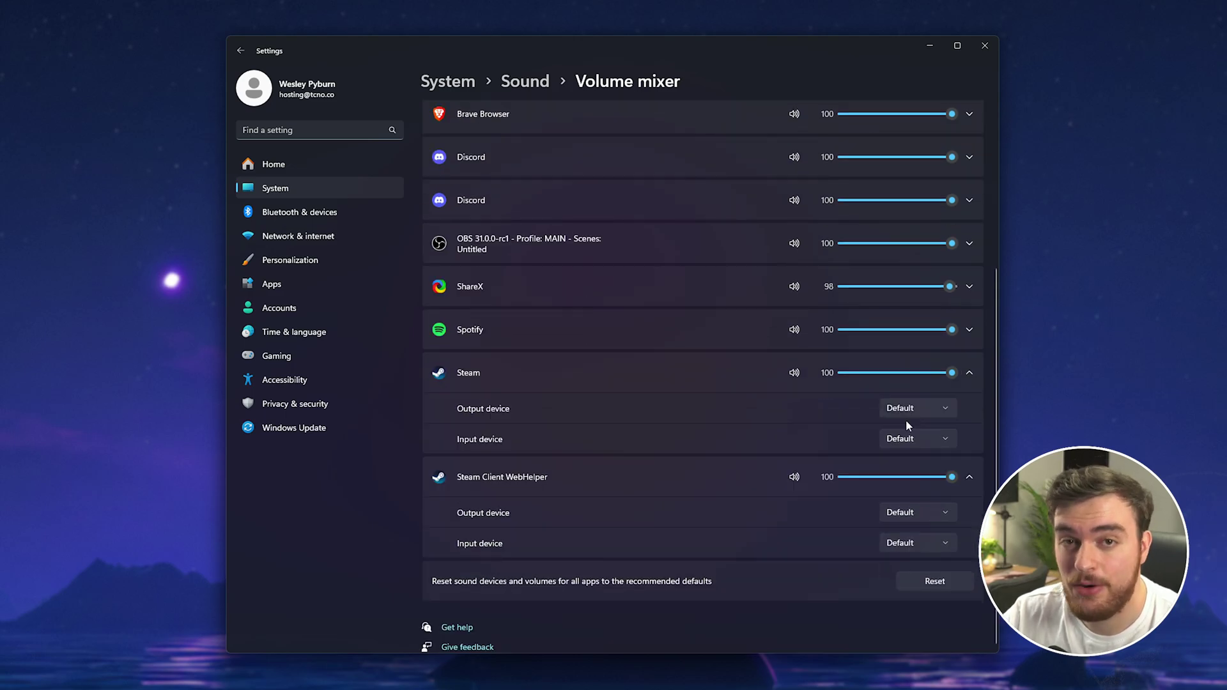
# Expand Spotify's audio settings and set its output device to Analogue 1/2 (Audient iD14).
pyautogui.click(635, 323)
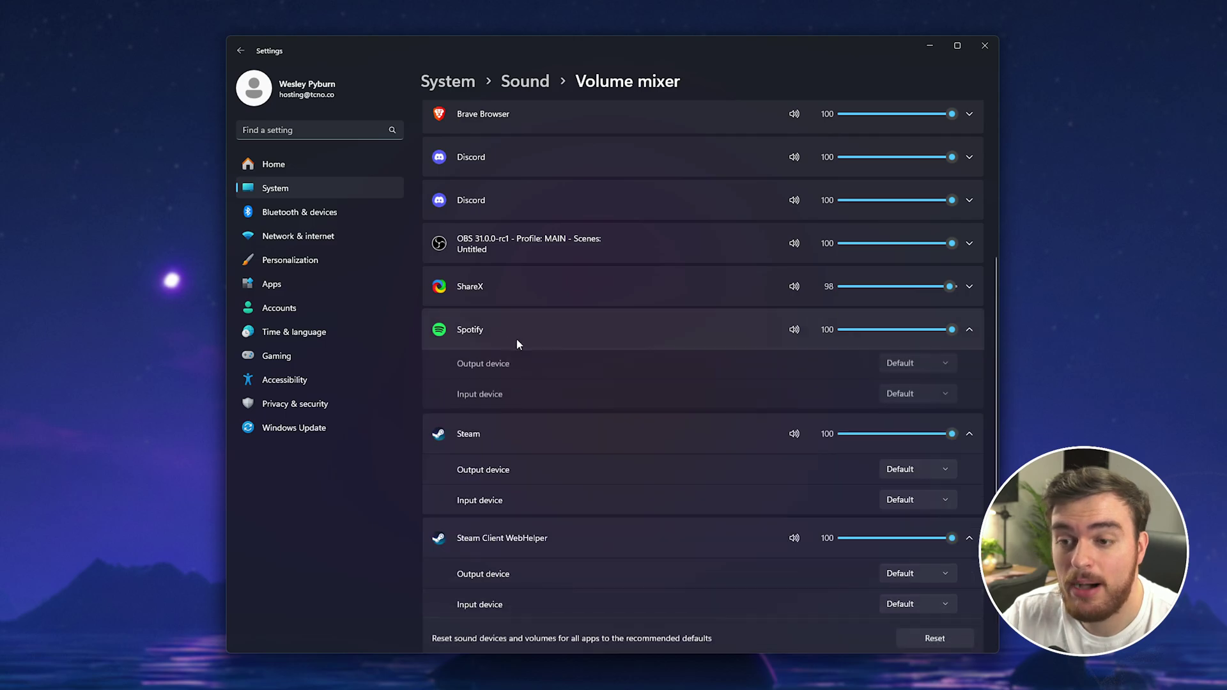
pyautogui.click(895, 367)
pyautogui.click(889, 476)
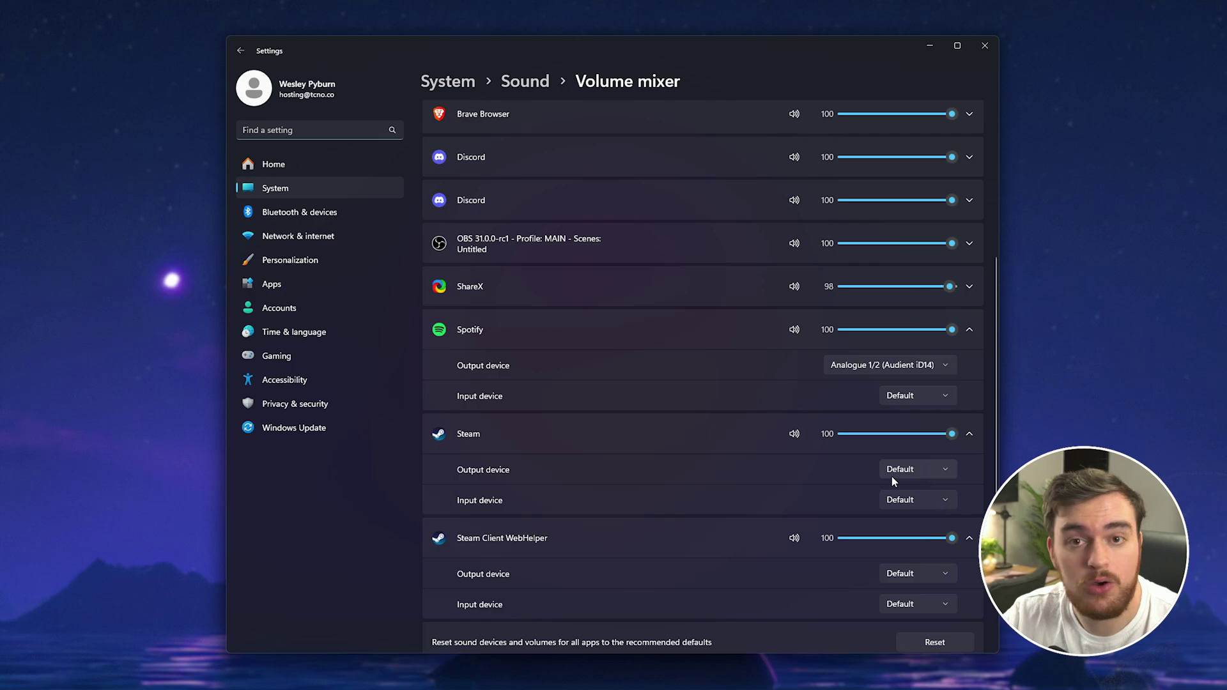
# Set the output device of Steam and of Steam Client WebHelper to Analogue 1/2 (Audient iD14).
pyautogui.scroll(-2, 772, 404)
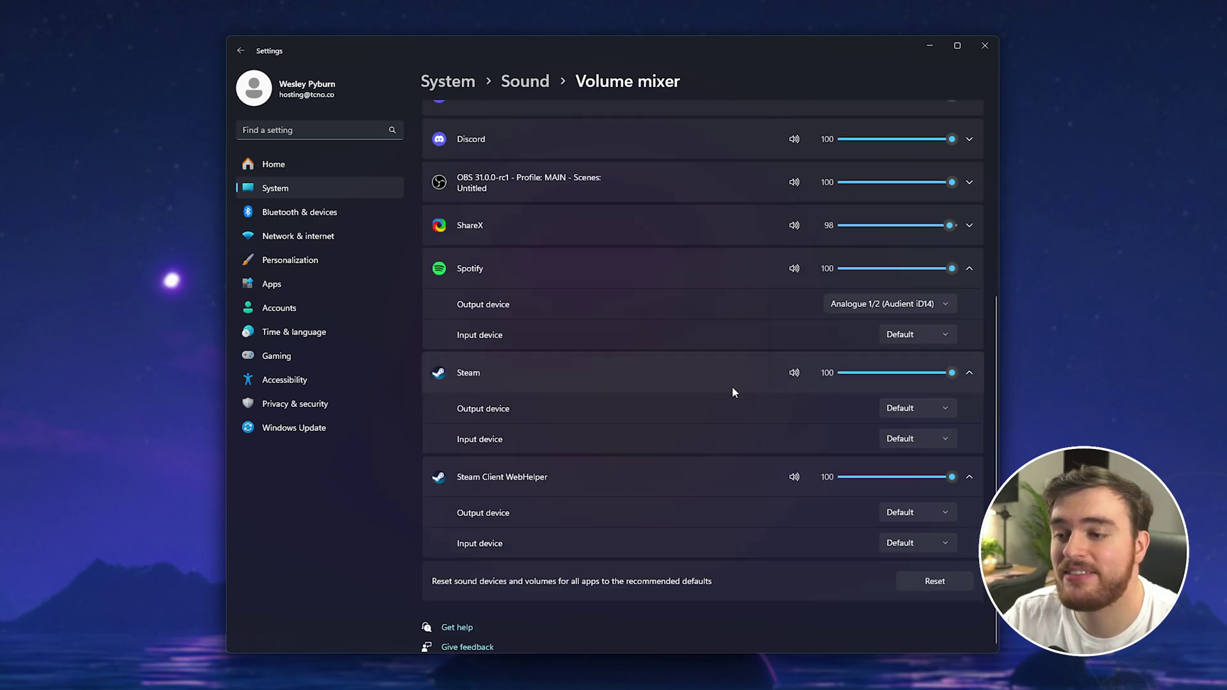
pyautogui.click(904, 416)
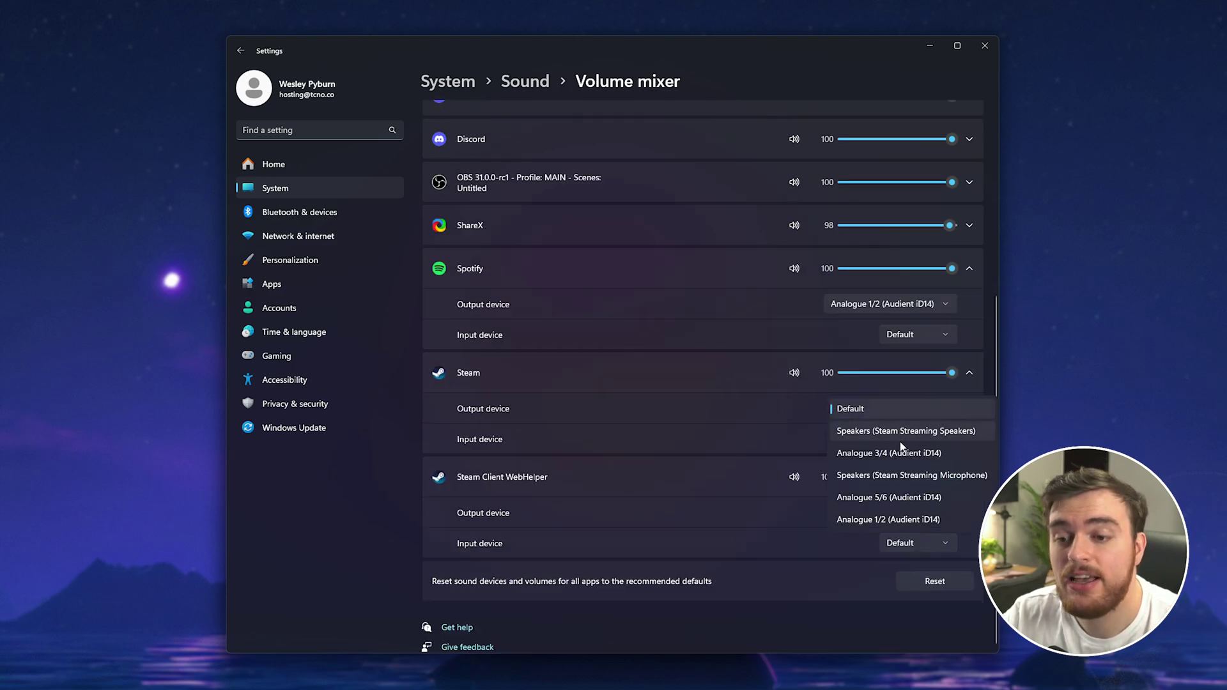
pyautogui.click(885, 521)
pyautogui.click(901, 514)
pyautogui.click(916, 619)
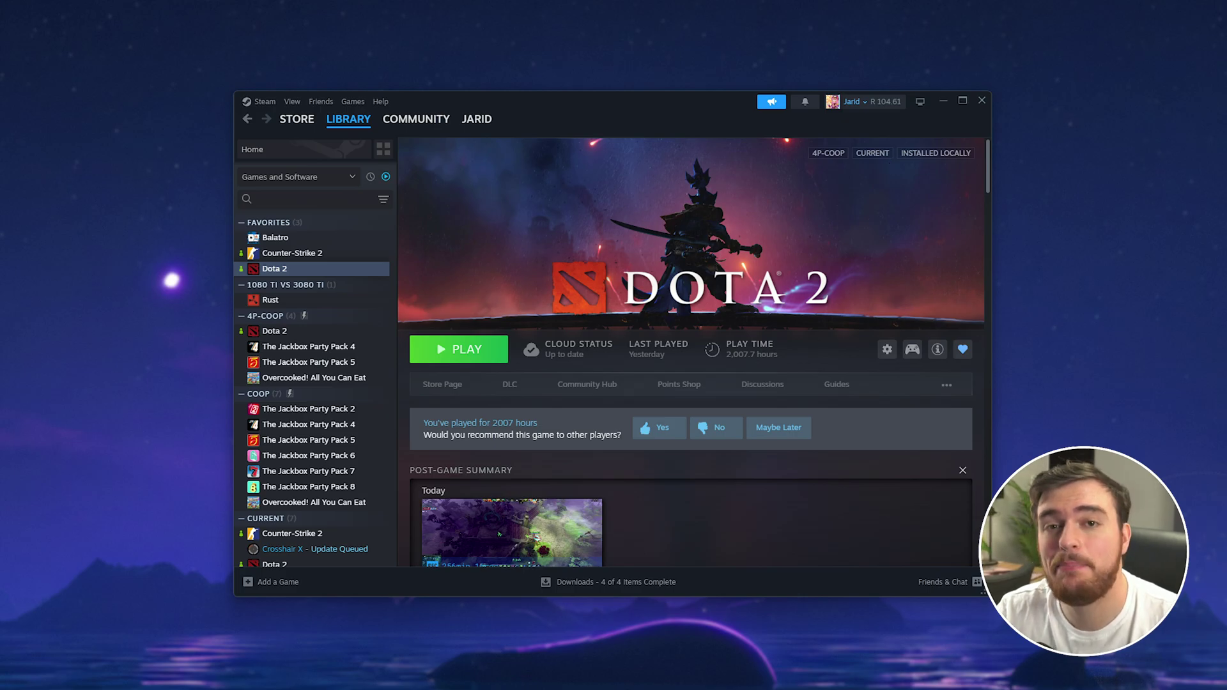
# Switch to Steam and open the Remote Play page of its settings.
pyautogui.click(264, 102)
pyautogui.click(265, 103)
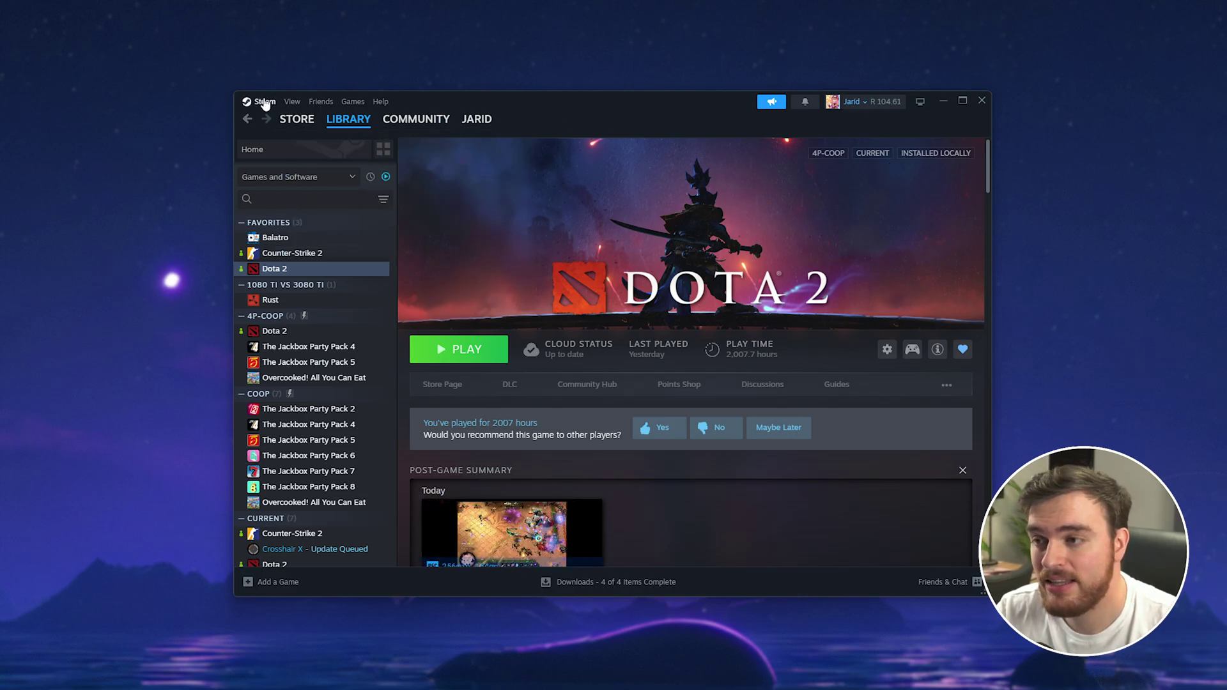
pyautogui.click(265, 103)
pyautogui.click(275, 223)
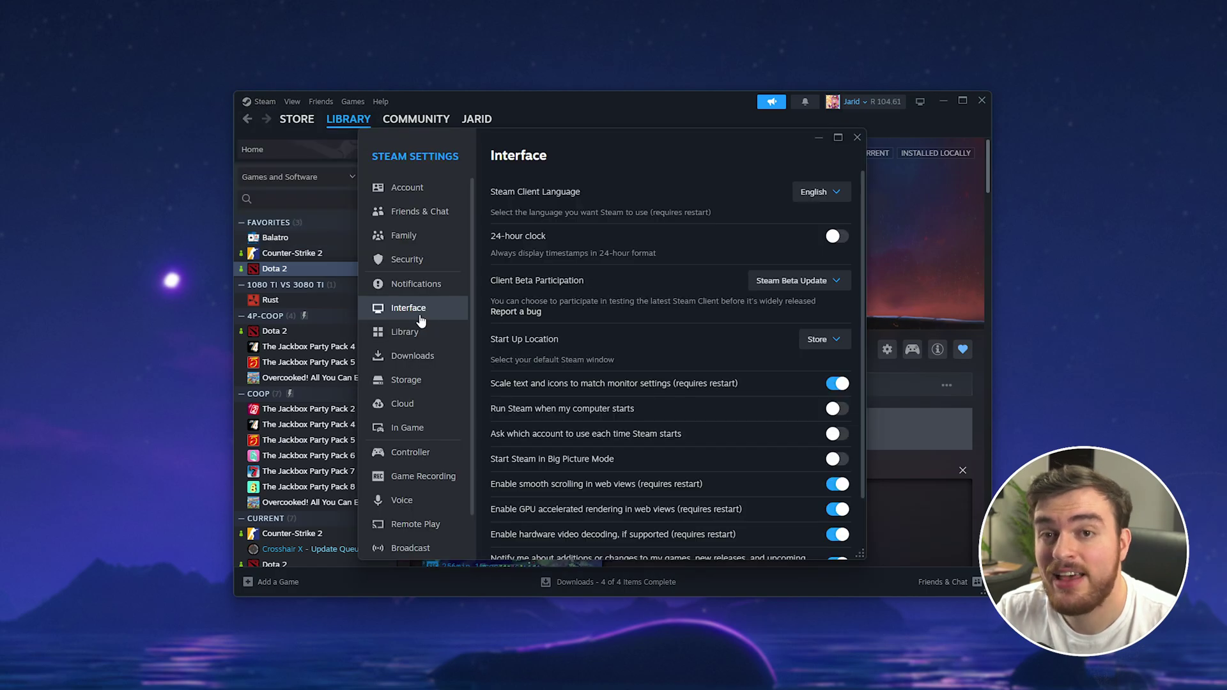
pyautogui.scroll(-1, 420, 320)
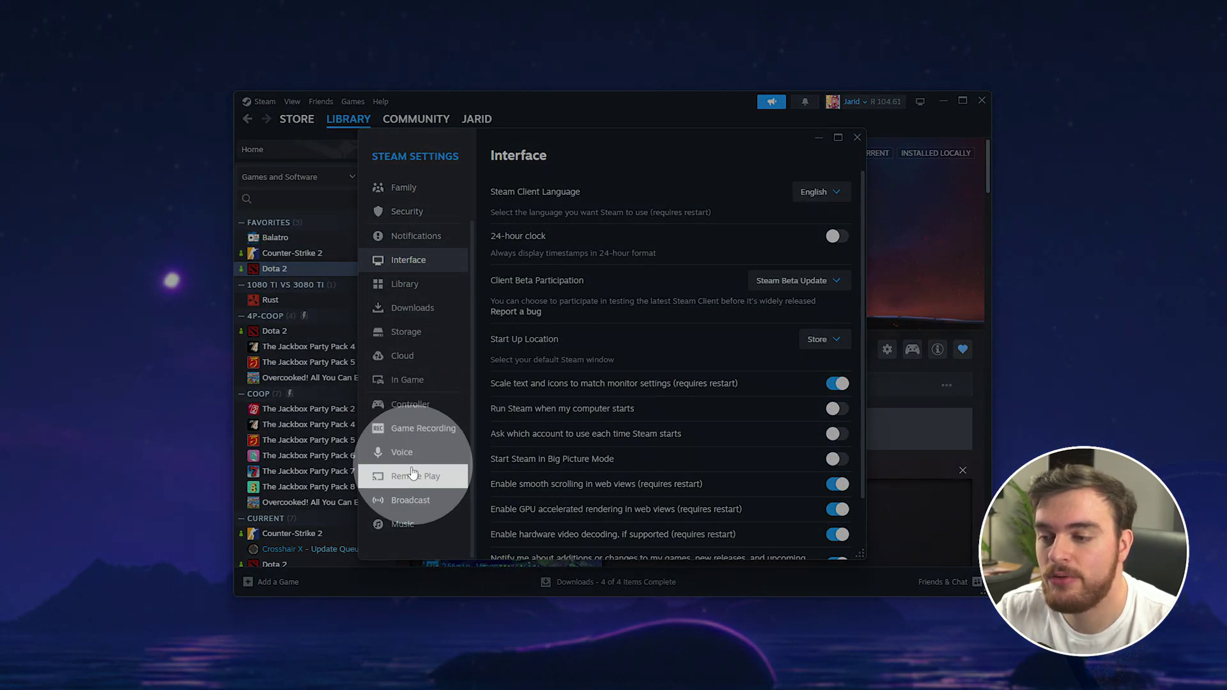
pyautogui.click(411, 483)
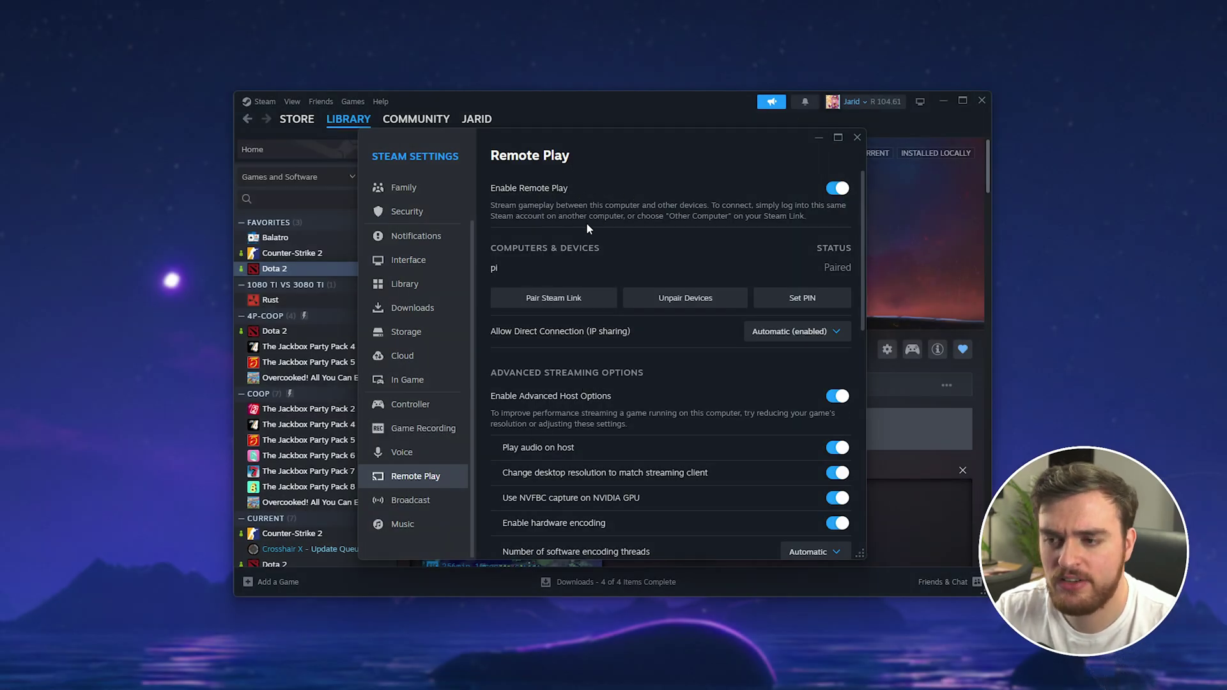
# Review the Remote Play advanced host options, including Play audio on host, and set the client audio to Stereo.
pyautogui.scroll(-3, 601, 231)
pyautogui.scroll(1, 567, 232)
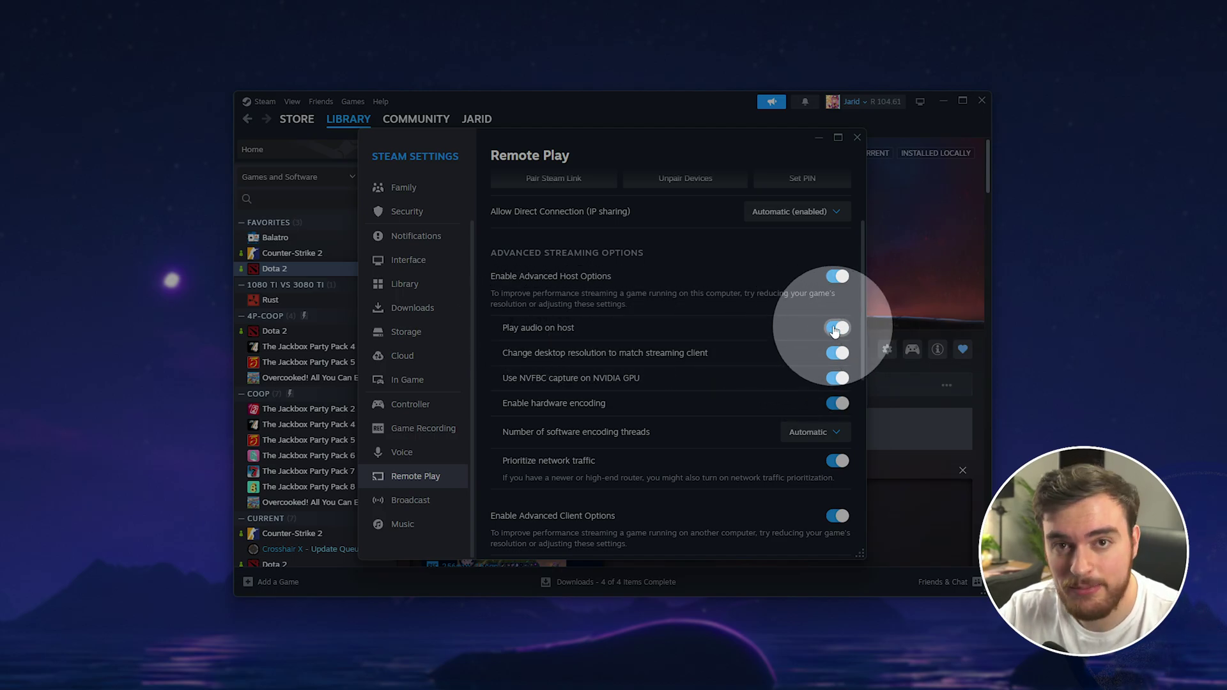
pyautogui.scroll(-5, 761, 313)
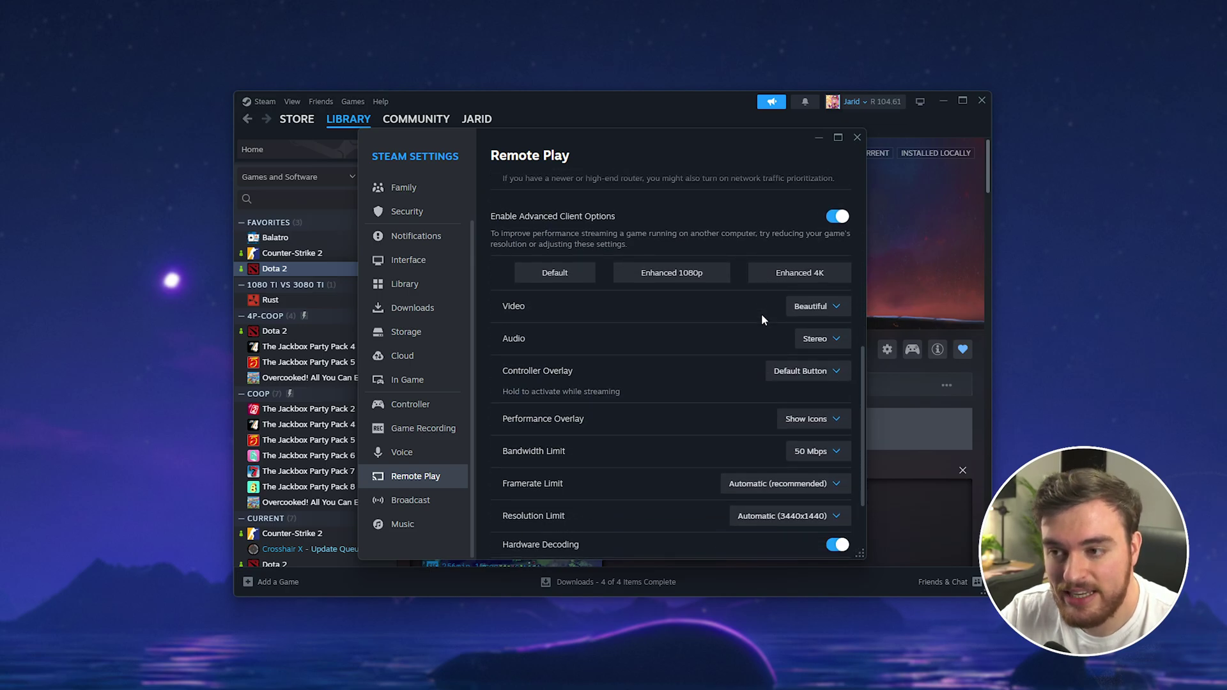
pyautogui.click(824, 340)
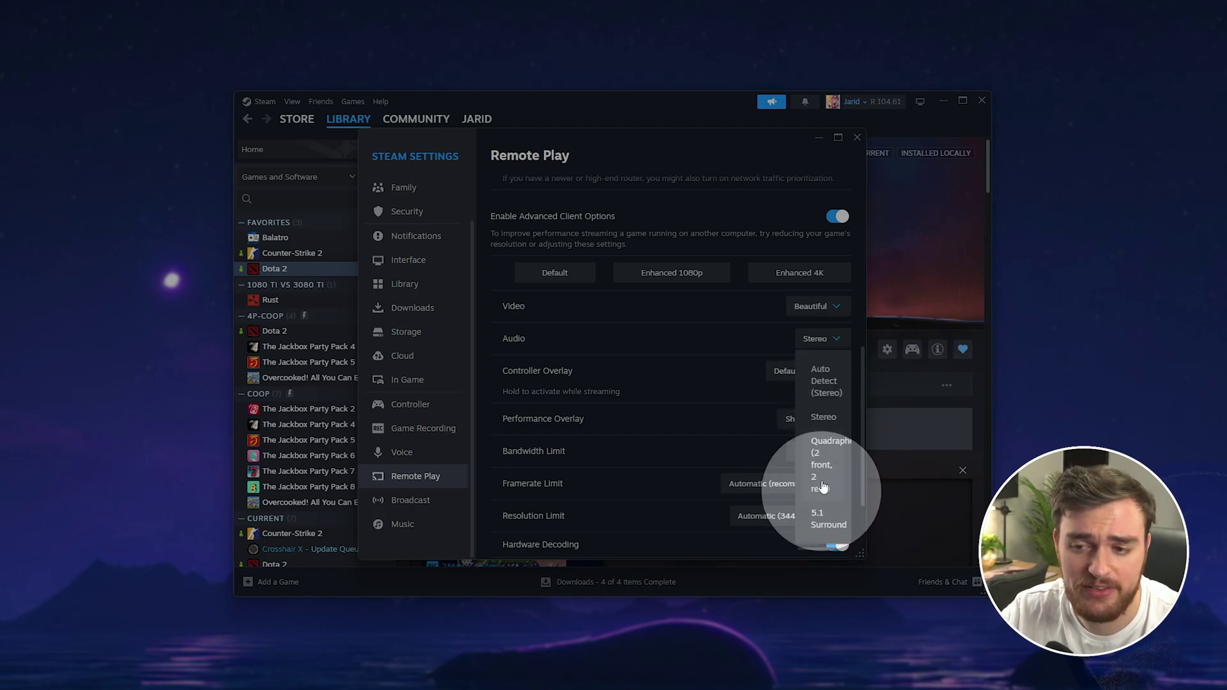
pyautogui.click(822, 418)
pyautogui.scroll(-2, 817, 423)
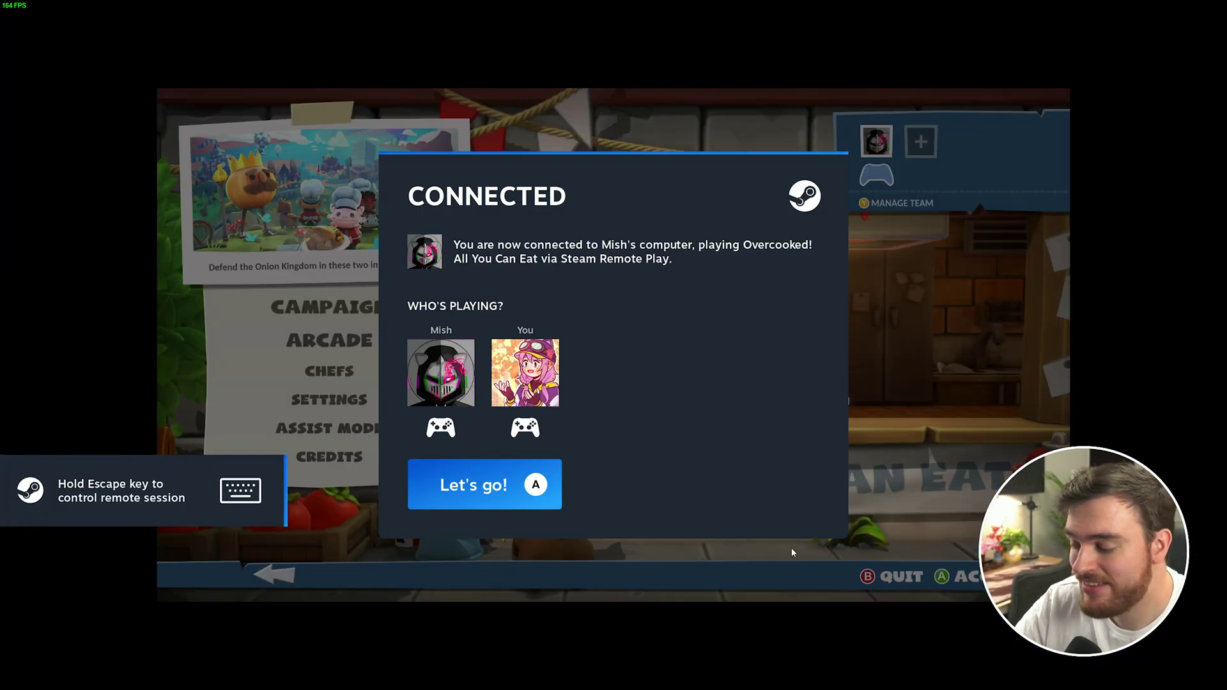
# Enter the Overcooked! All You Can Eat Remote Play session and test the stream's sound mute and volume controls.
pyautogui.press('Return')
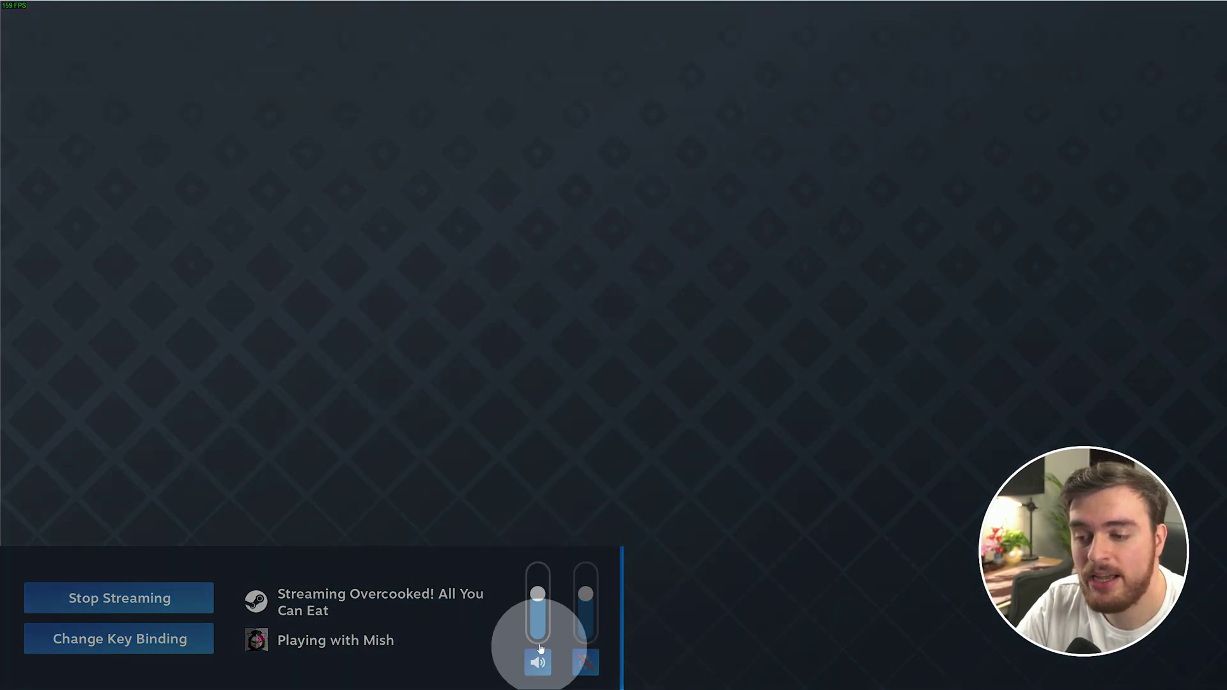
pyautogui.click(547, 669)
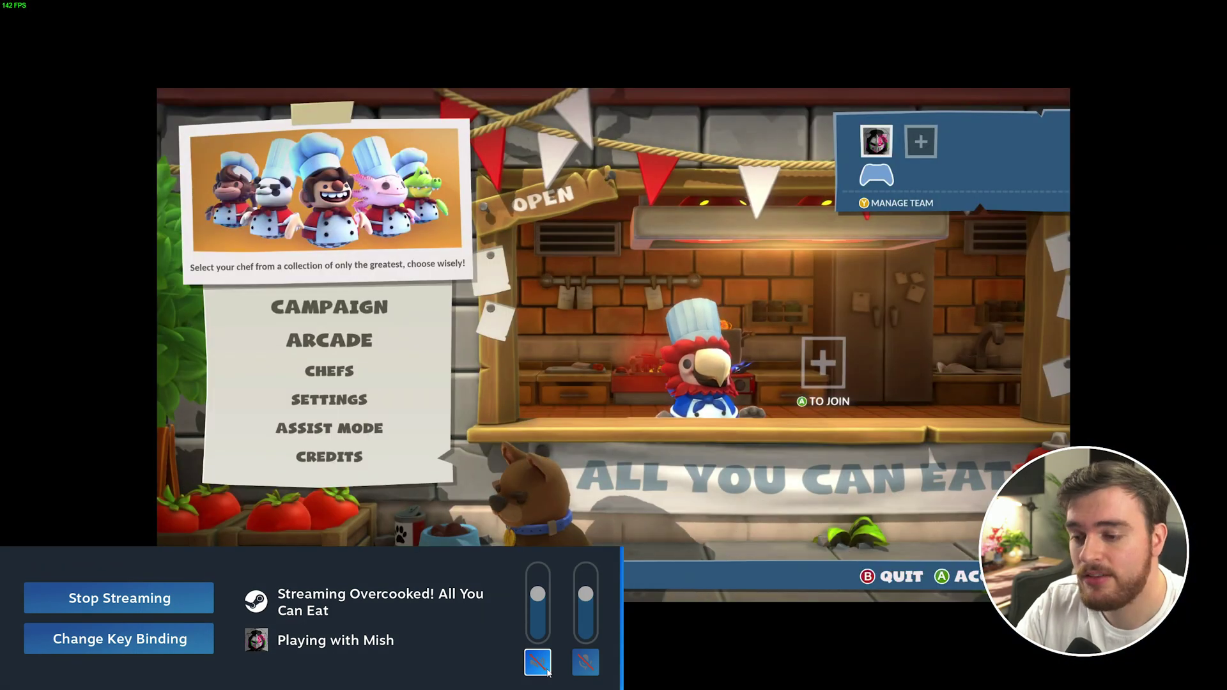
pyautogui.click(548, 670)
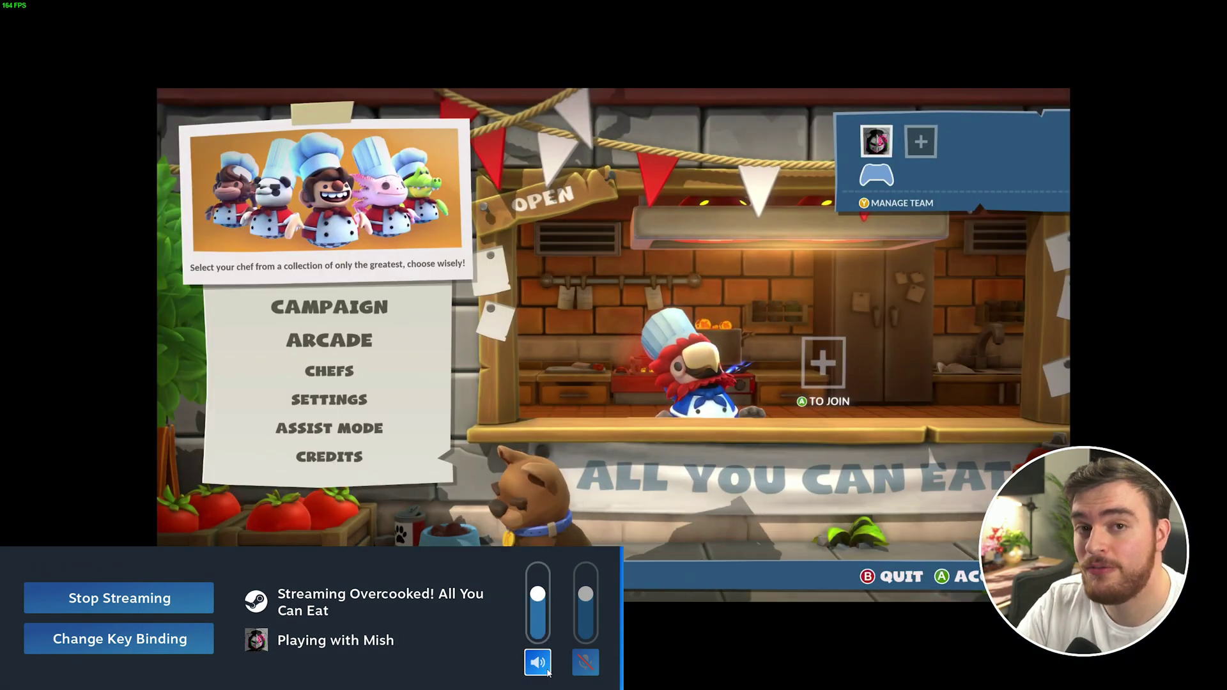
pyautogui.click(539, 657)
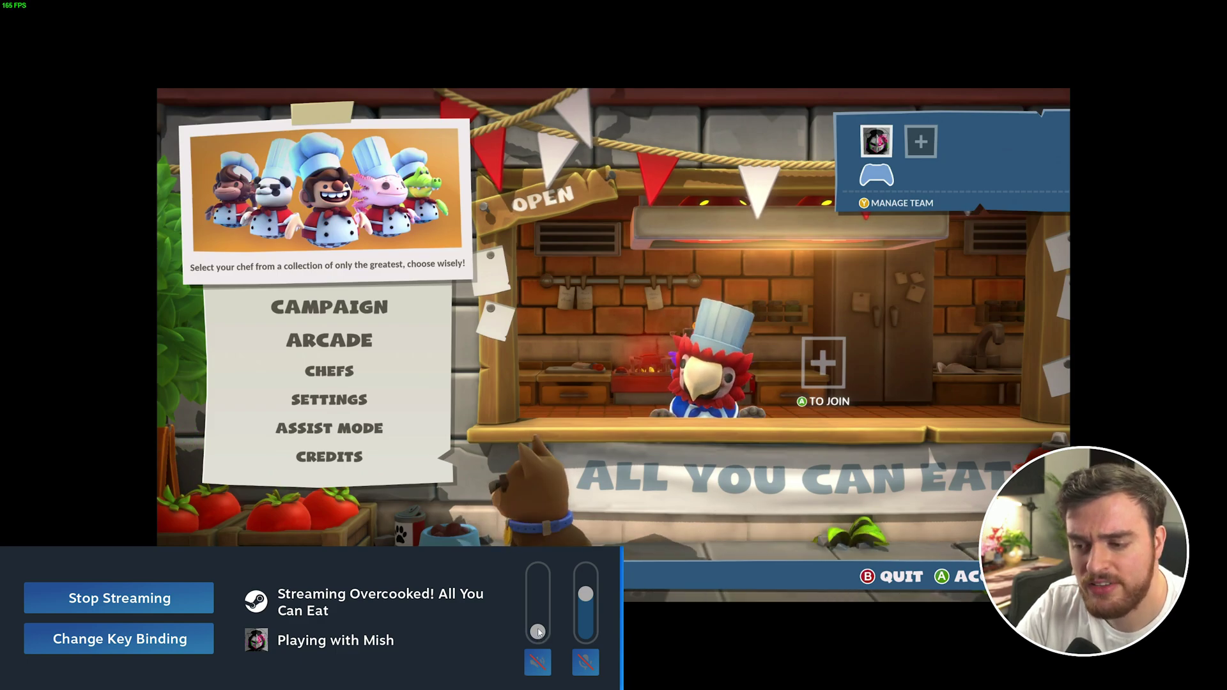
pyautogui.click(538, 632)
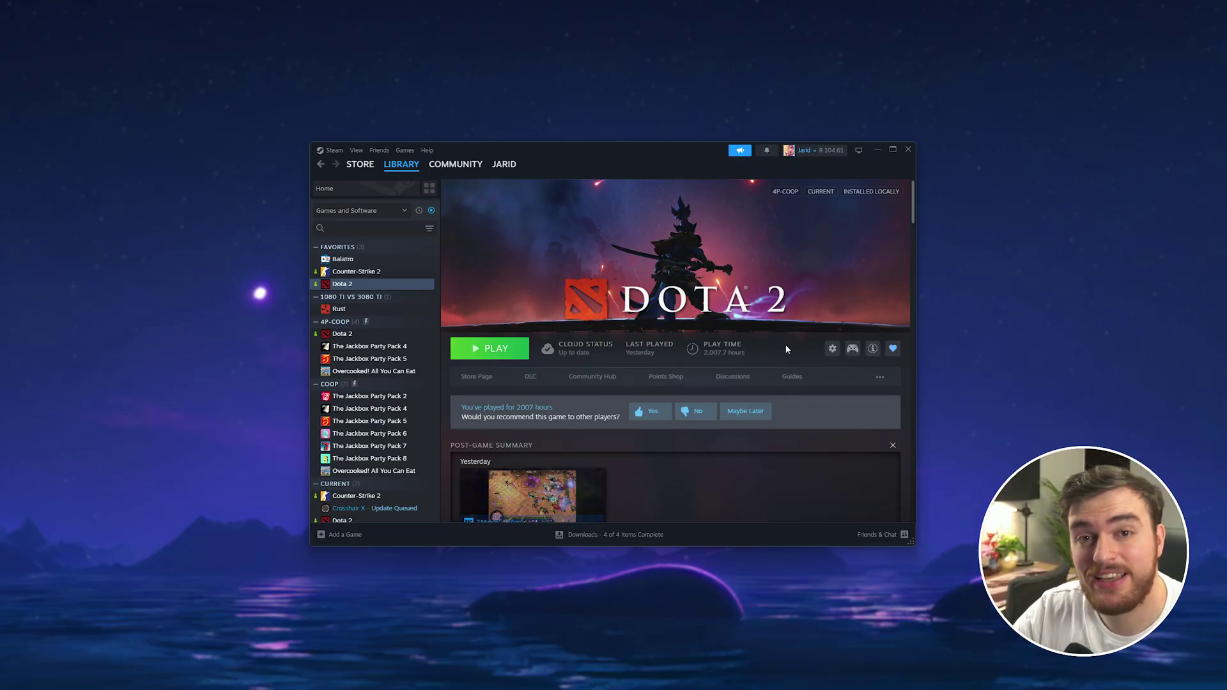
pyautogui.press('super')
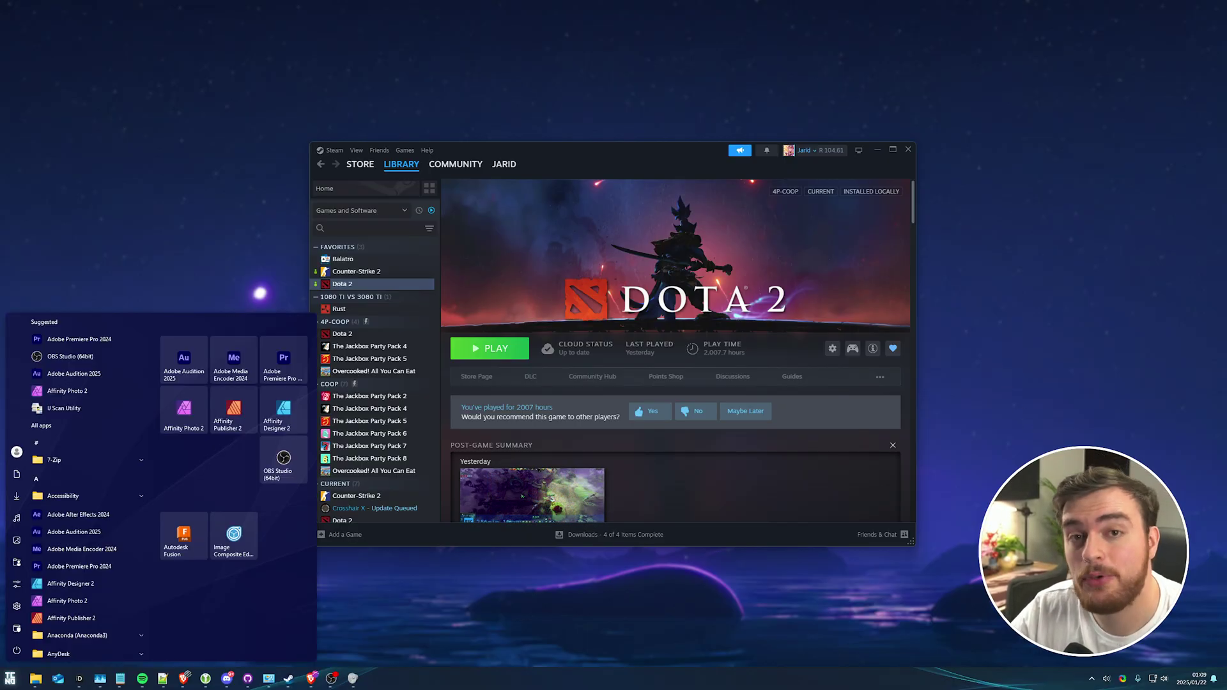
pyautogui.rightClick(1123, 679)
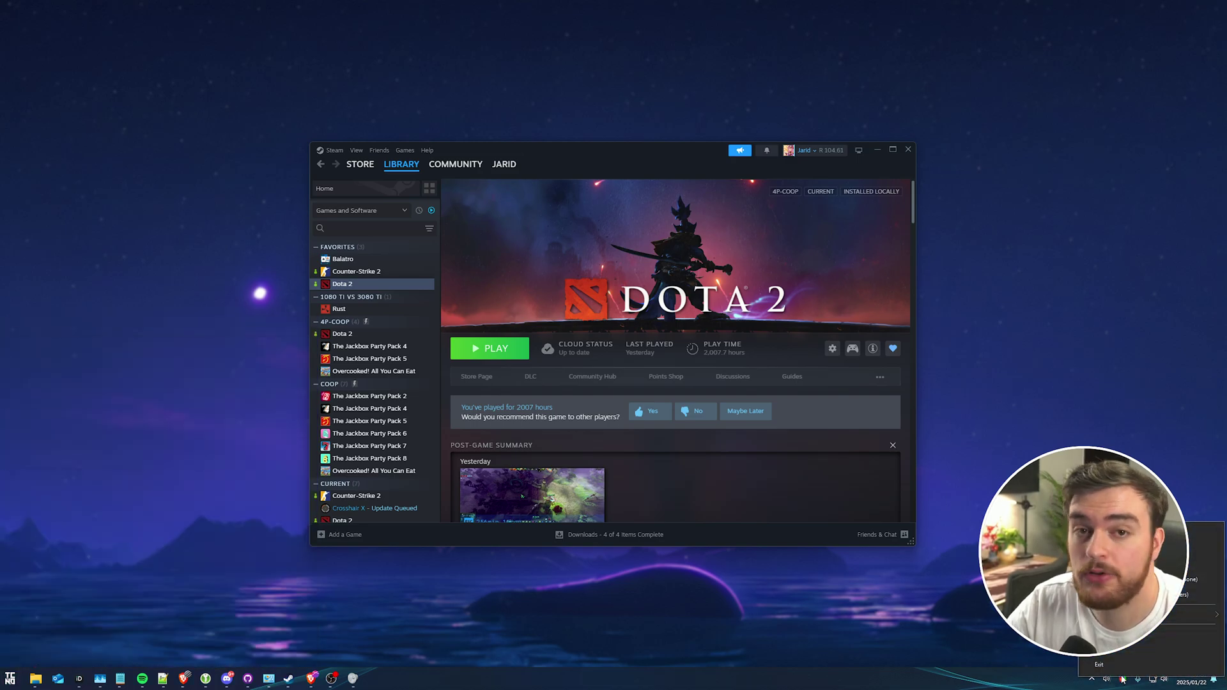
pyautogui.click(1183, 651)
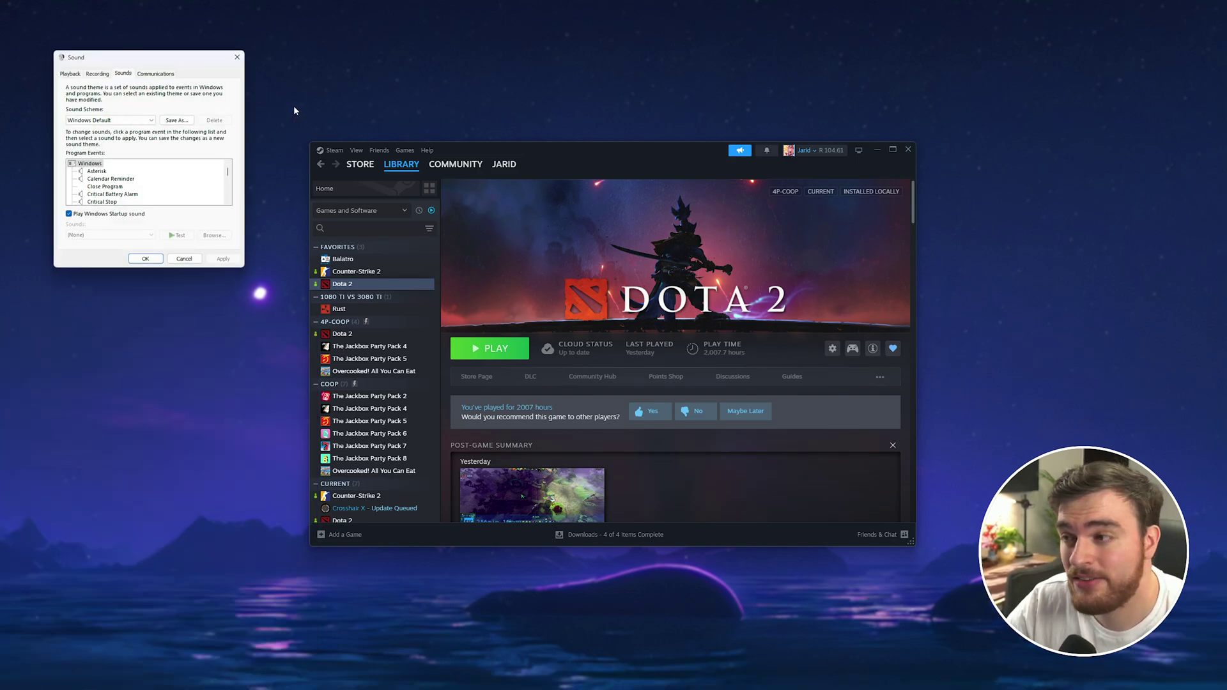
pyautogui.moveTo(143, 57); pyautogui.dragTo(665, 202)
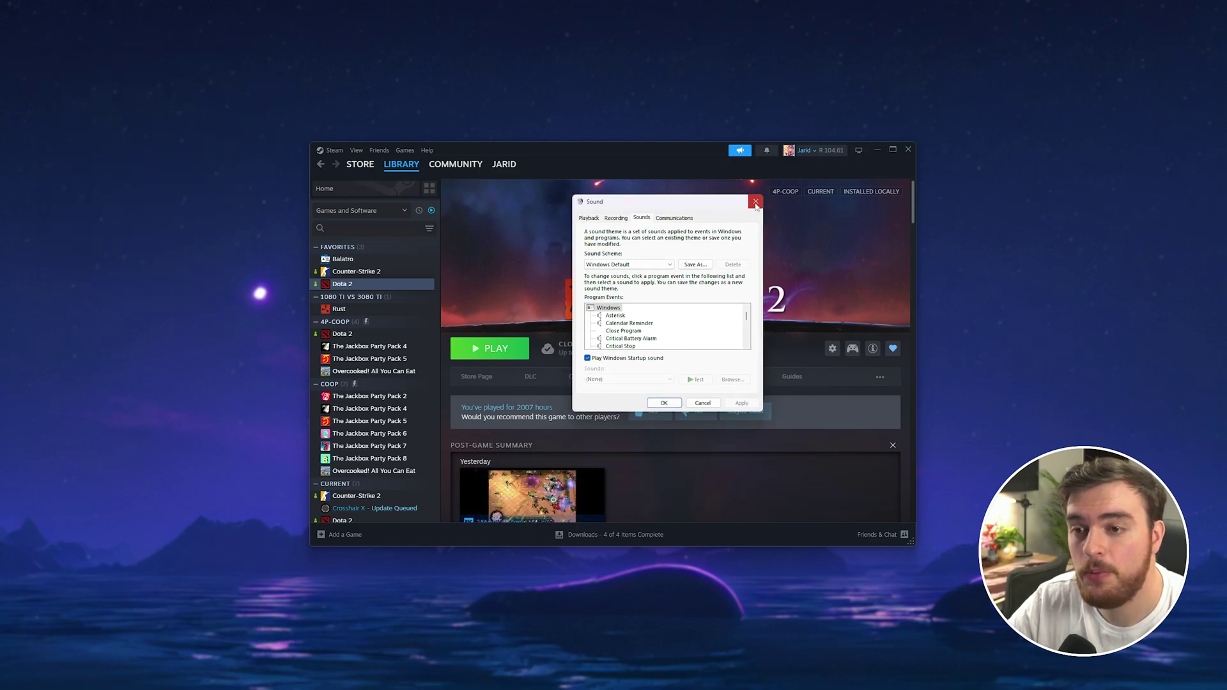
pyautogui.click(755, 204)
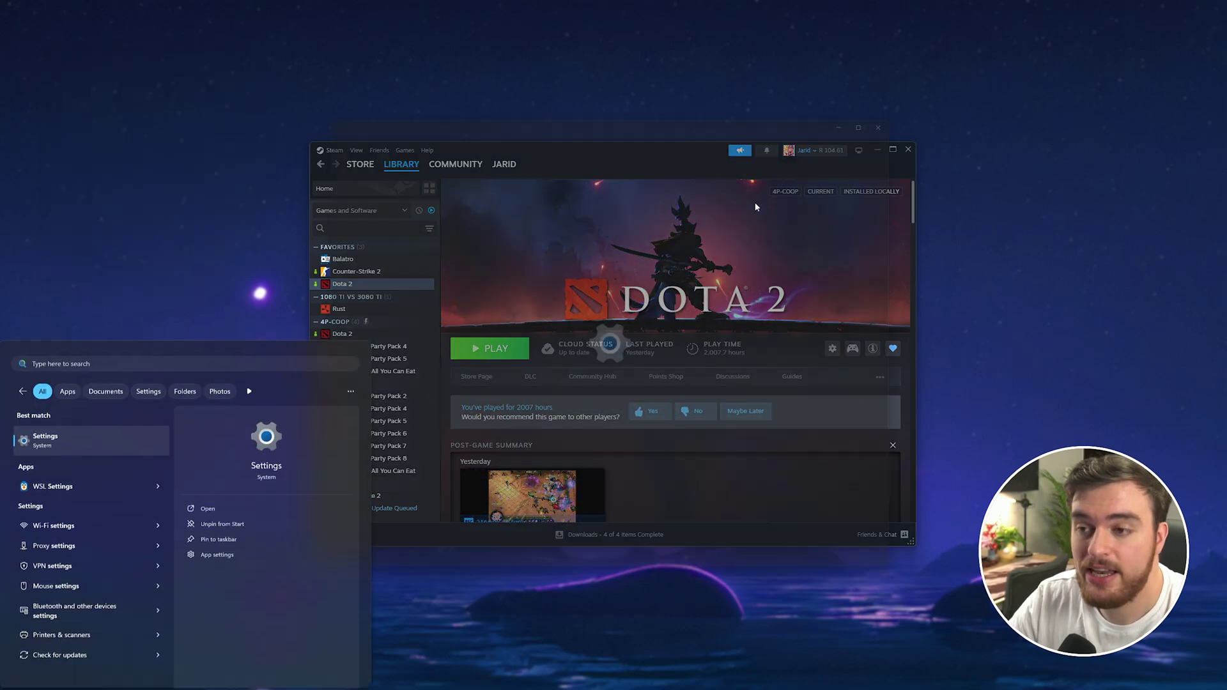
# Open the Windows Sound settings and bring up the additional sound settings dialog listing the playback devices.
pyautogui.press('Return')
pyautogui.click(527, 192)
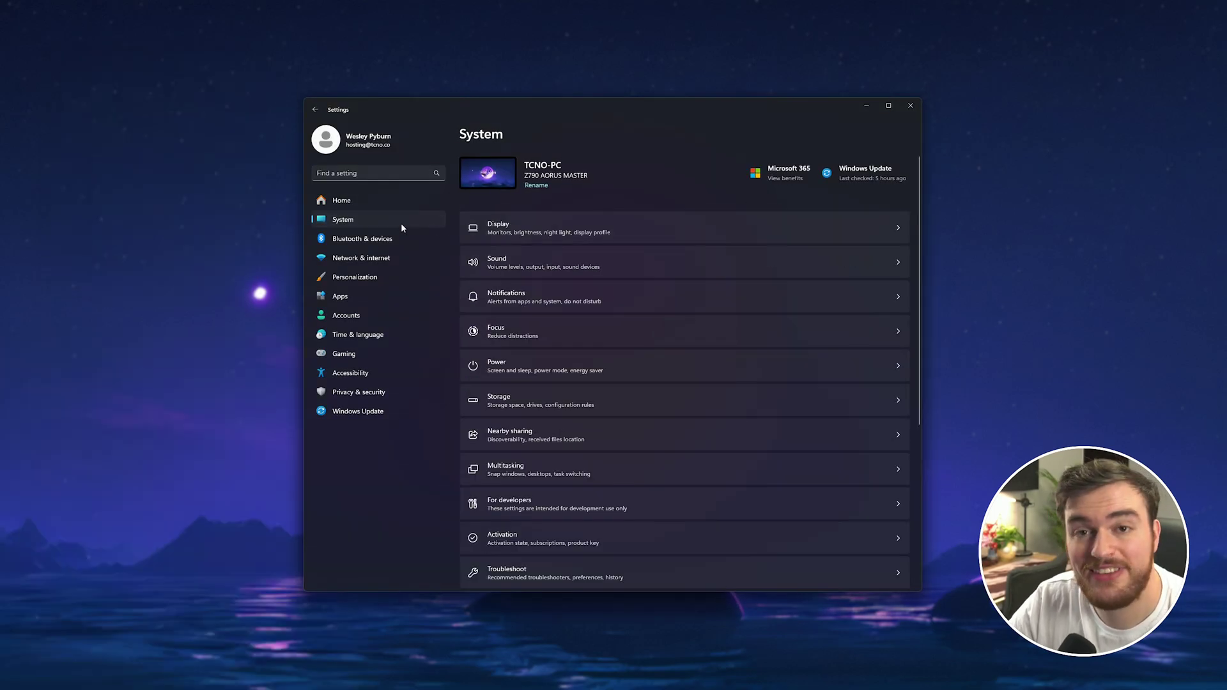
pyautogui.click(485, 266)
pyautogui.scroll(-10, 576, 282)
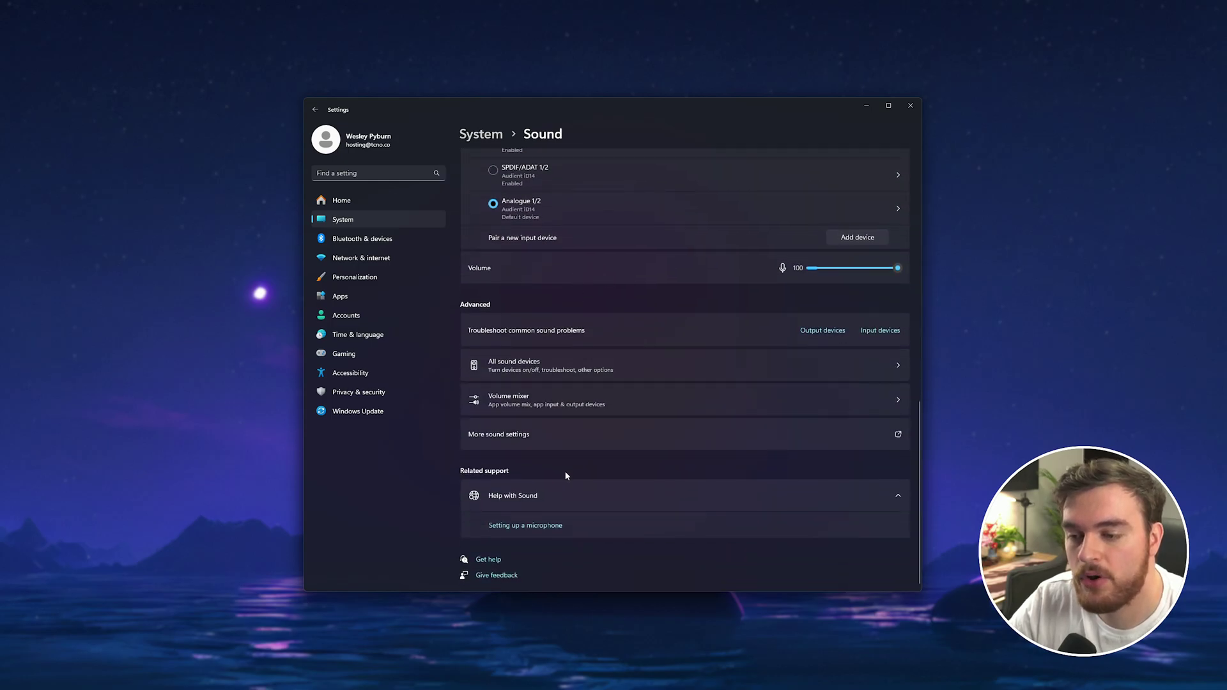
pyautogui.click(546, 445)
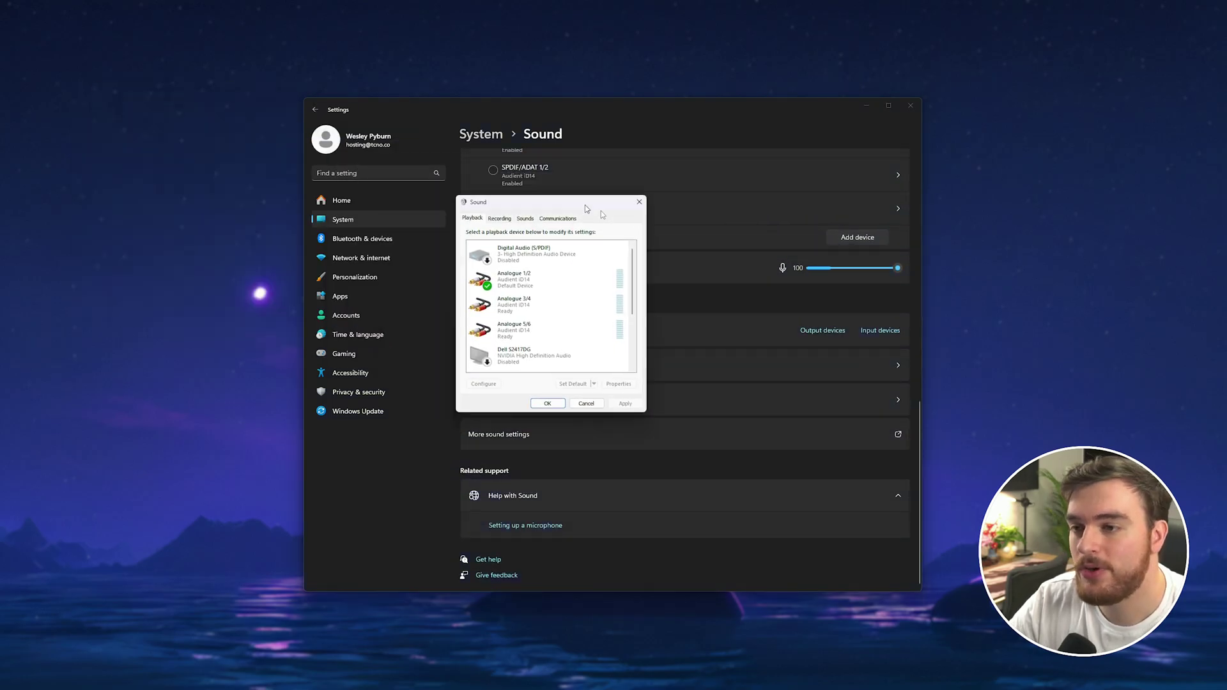
pyautogui.moveTo(585, 205); pyautogui.dragTo(648, 249)
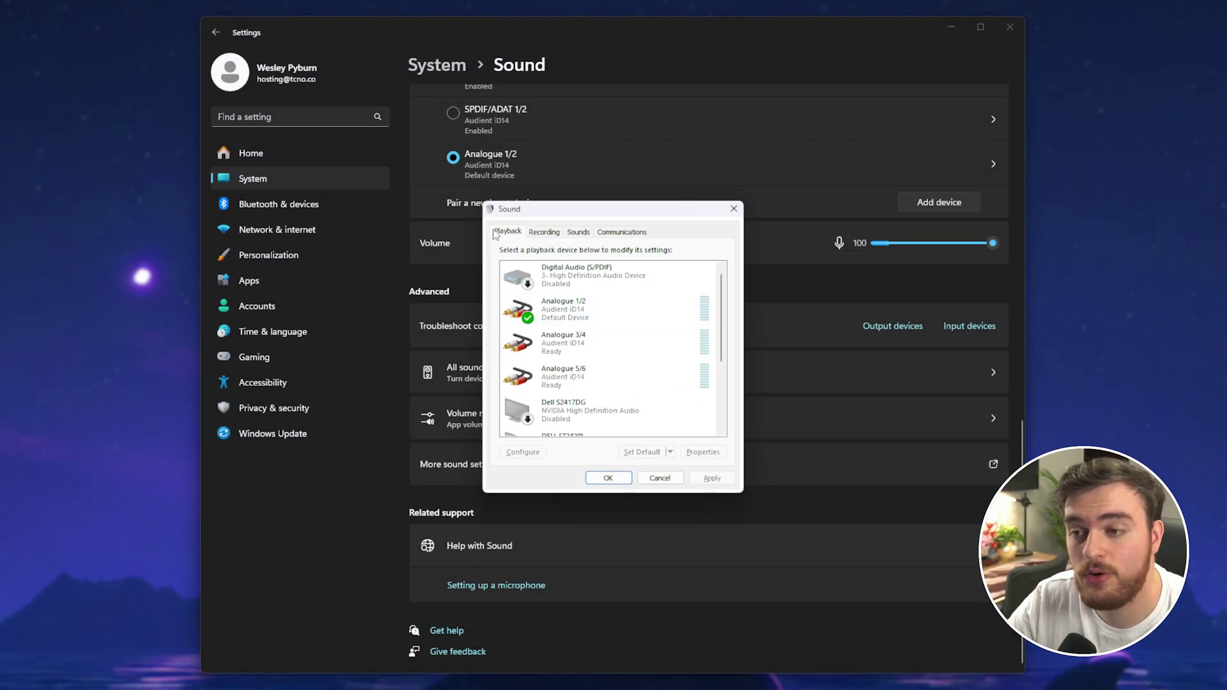
# Examine the Steam Streaming Microphone and Steam Streaming Speakers playback entries, and check the options for showing and enabling disabled devices.
pyautogui.scroll(-3, 589, 350)
pyautogui.scroll(-2, 590, 351)
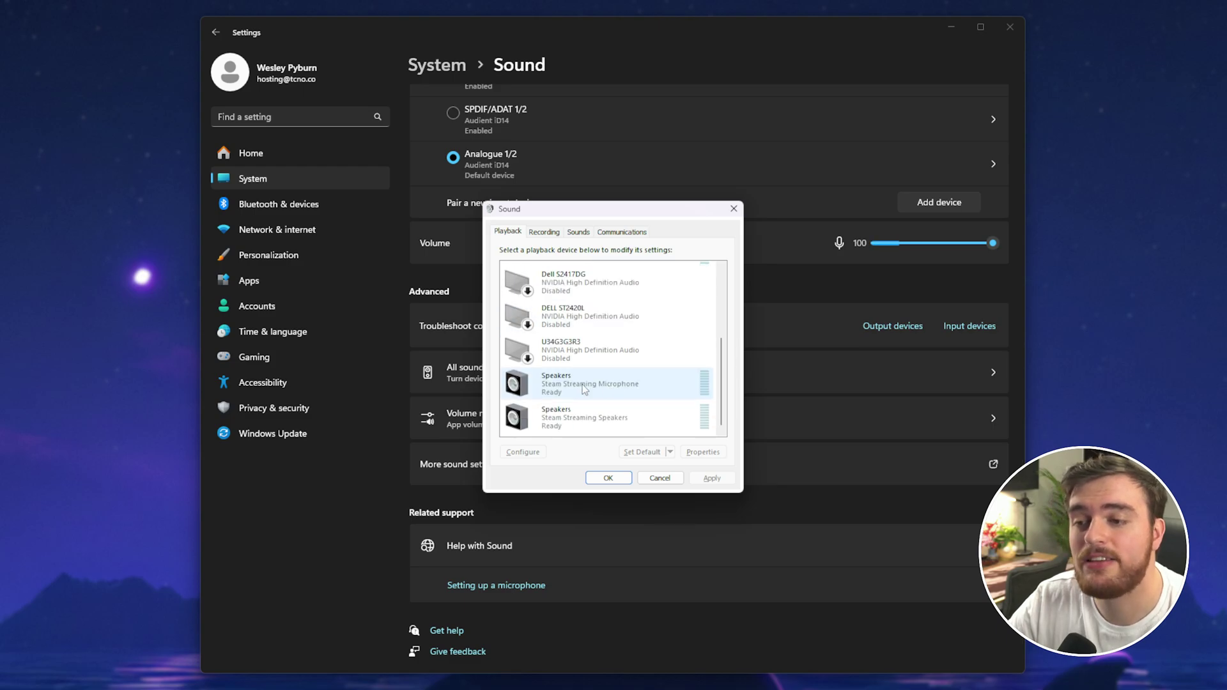
pyautogui.click(536, 392)
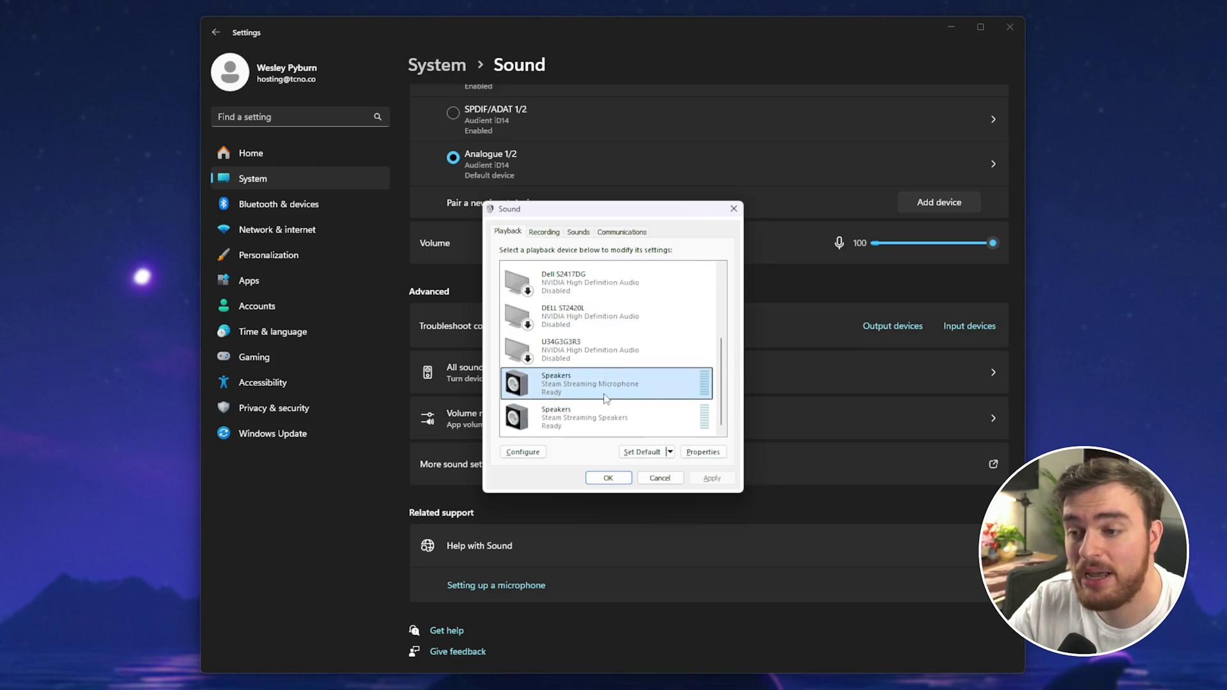
pyautogui.click(579, 430)
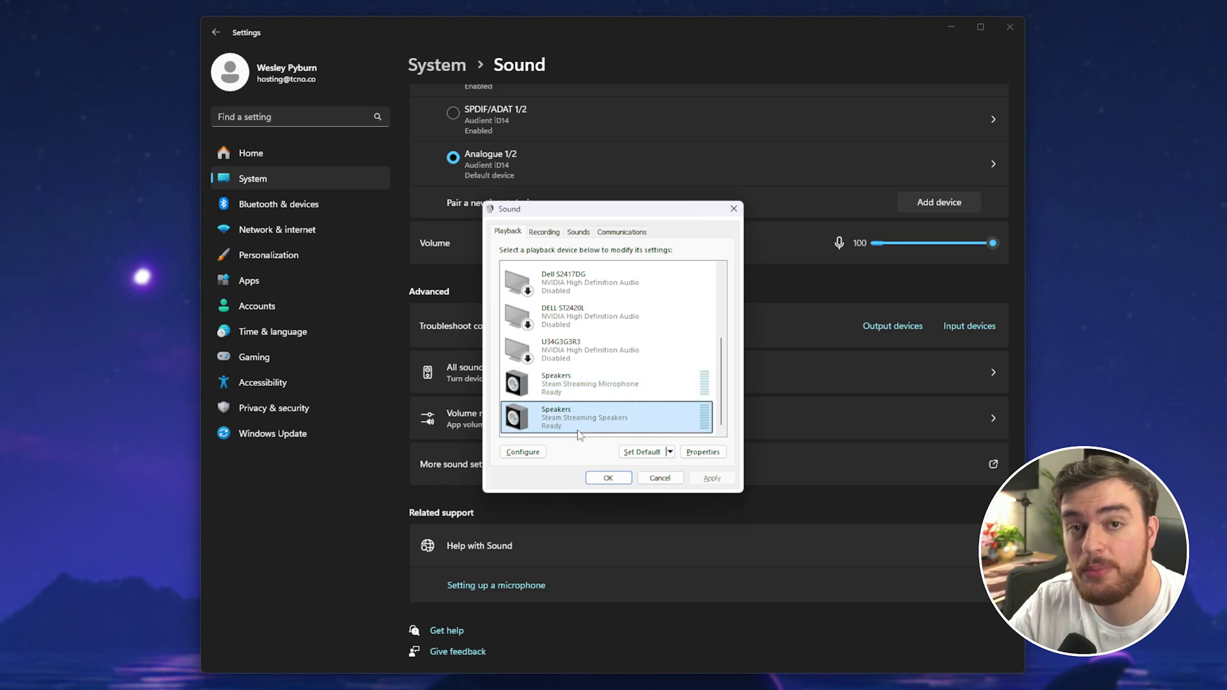
pyautogui.click(614, 349)
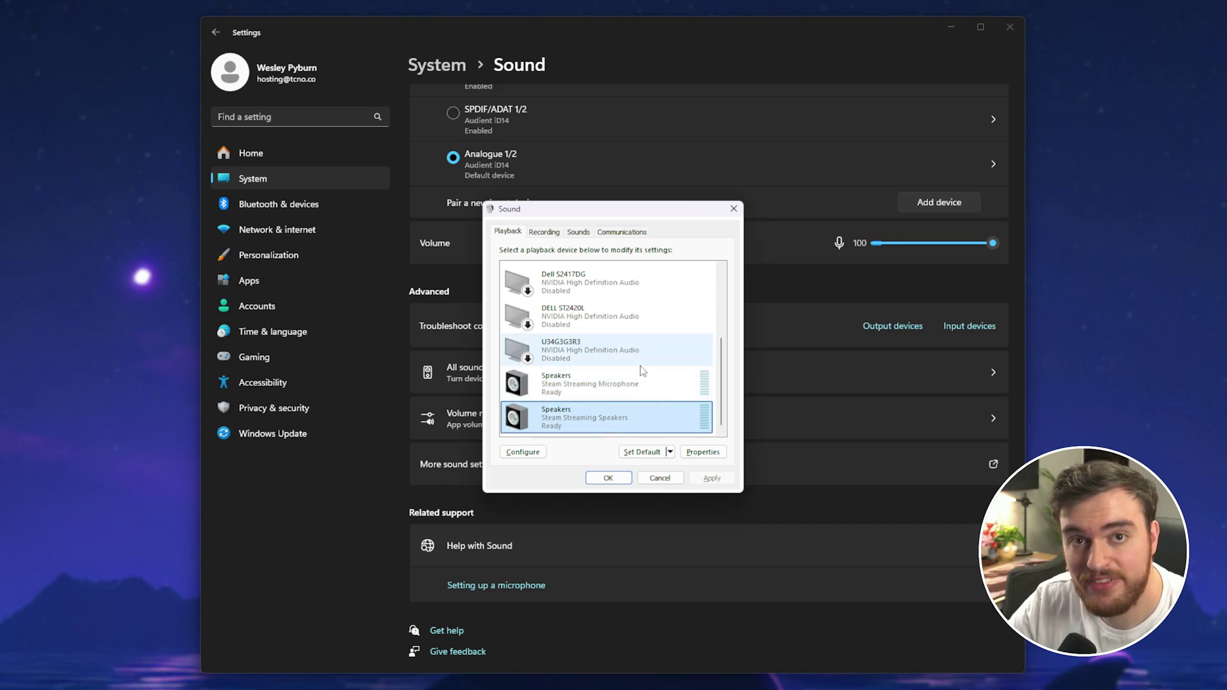
pyautogui.rightClick(604, 362)
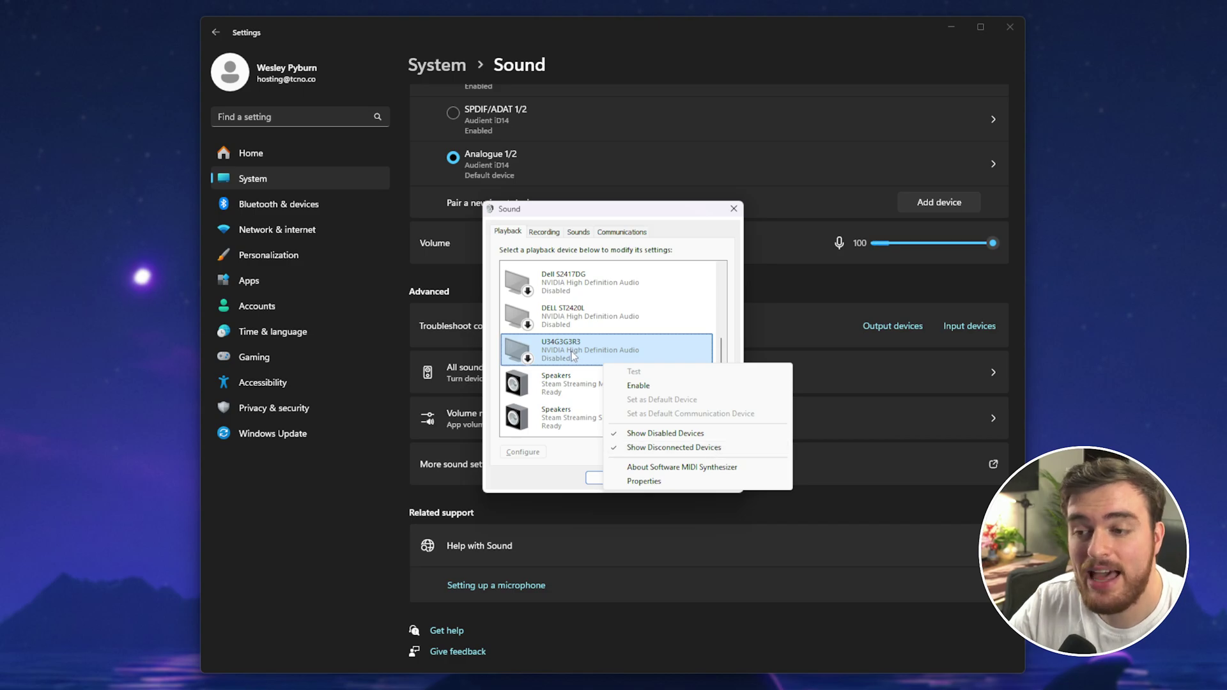
pyautogui.click(715, 449)
pyautogui.click(569, 383)
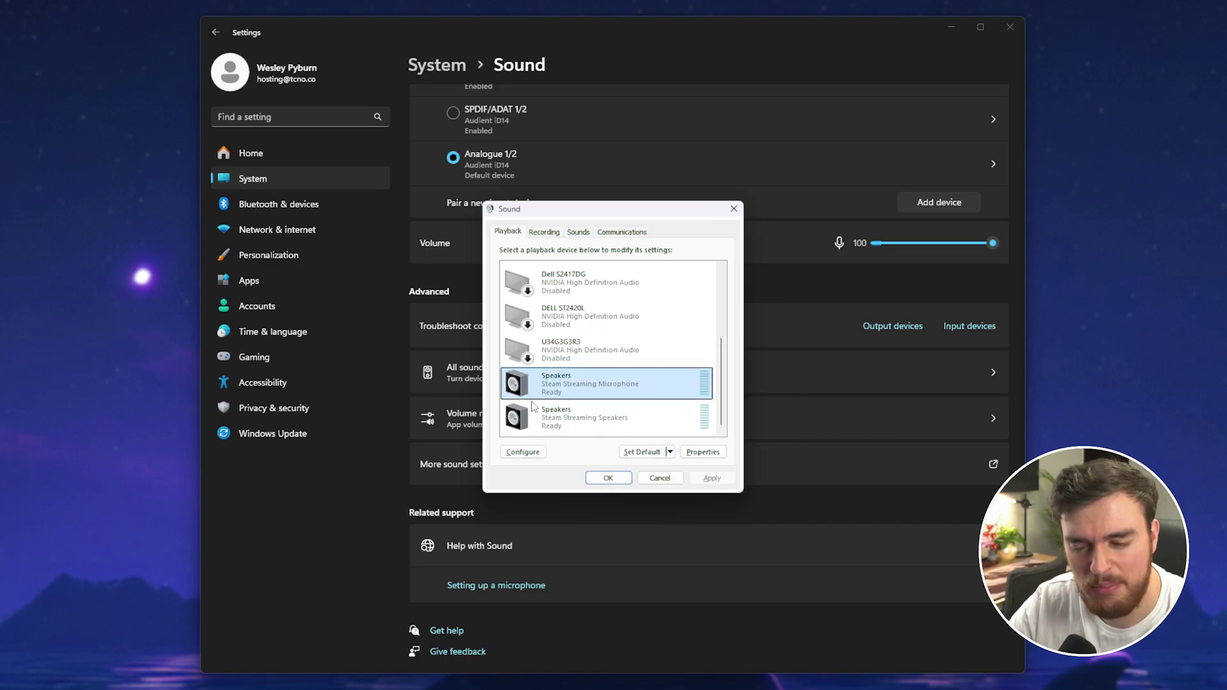
pyautogui.click(516, 358)
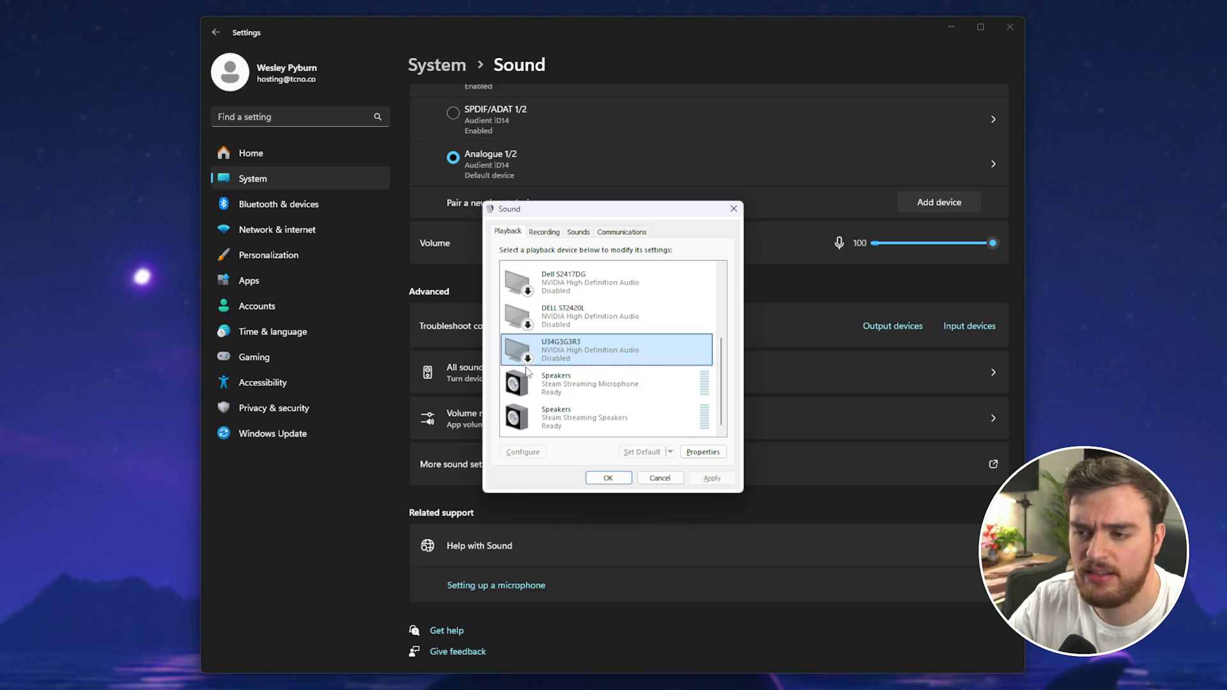
pyautogui.click(601, 387)
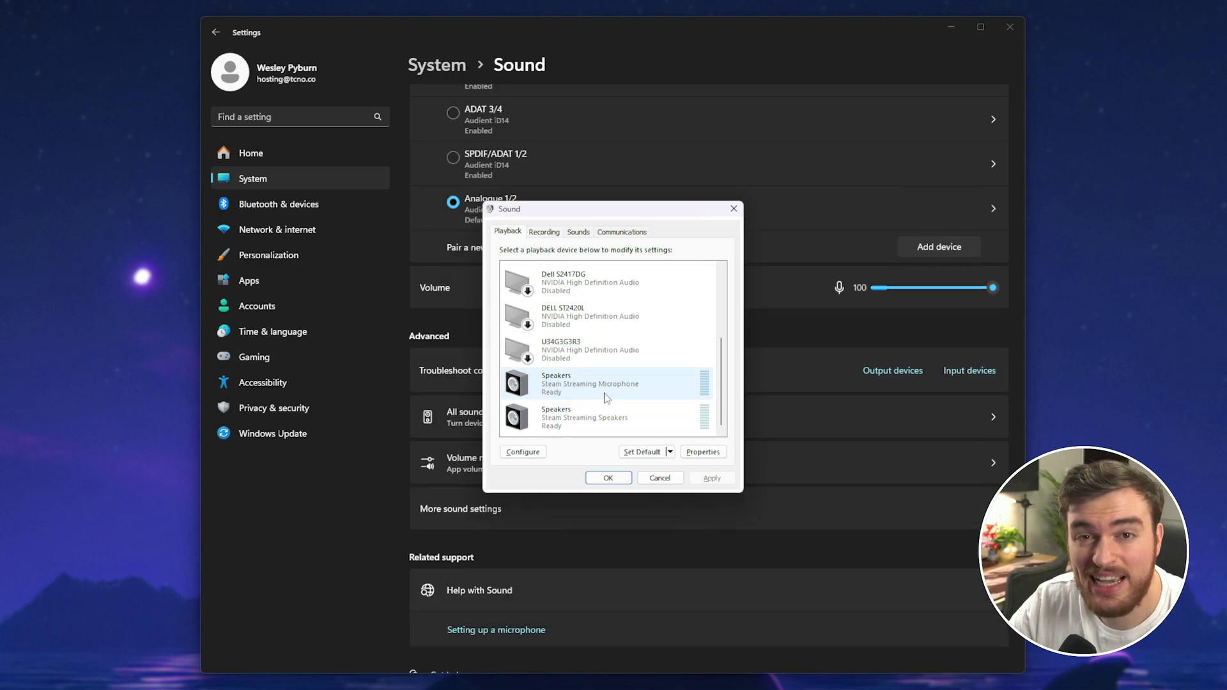
pyautogui.rightClick(564, 351)
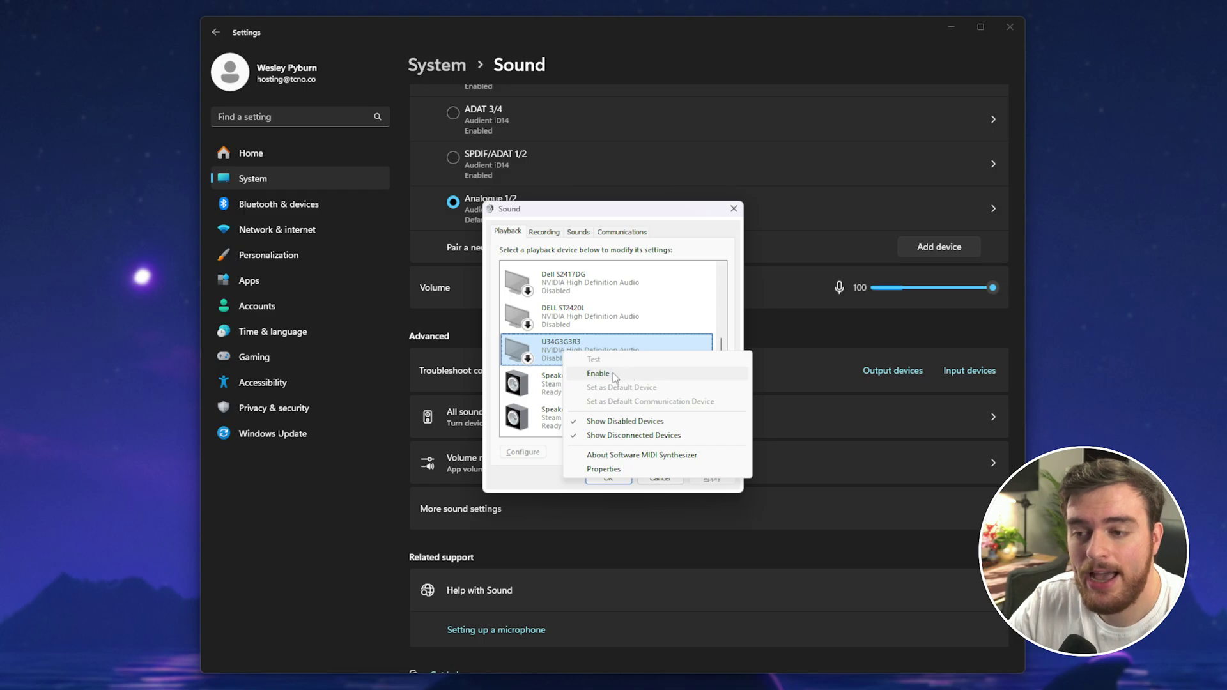
pyautogui.click(551, 383)
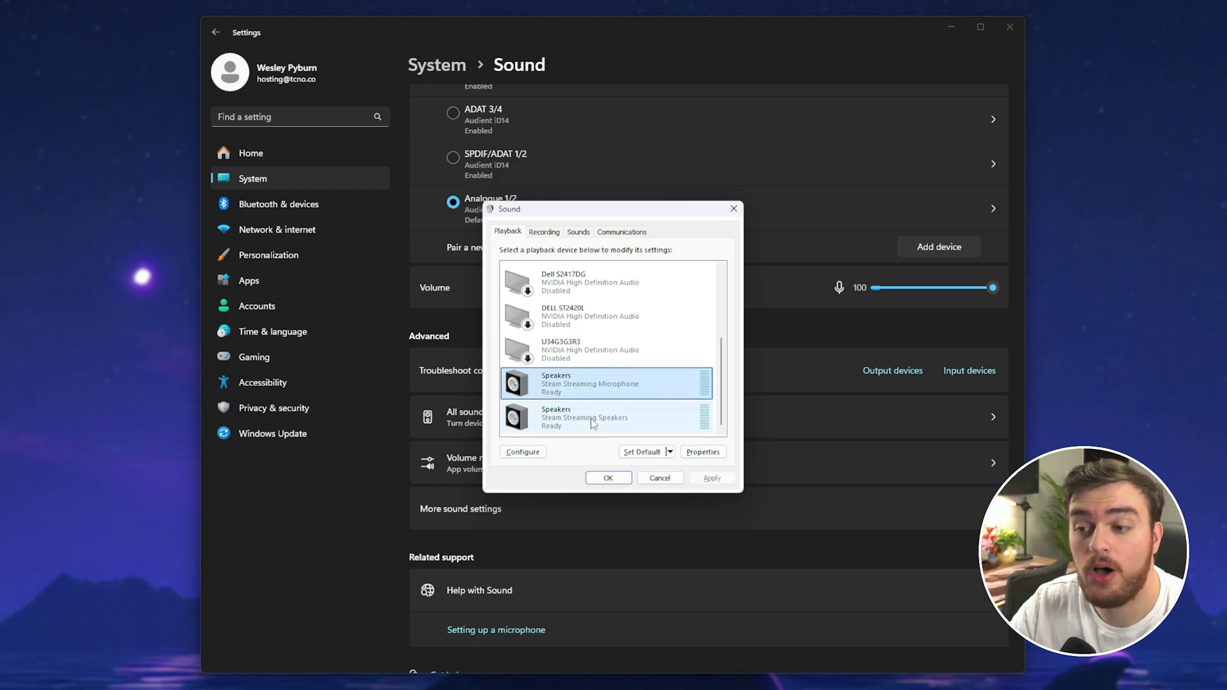
# Test sound playback on the Steam Streaming Microphone and Steam Streaming Speakers devices.
pyautogui.rightClick(607, 380)
pyautogui.click(639, 401)
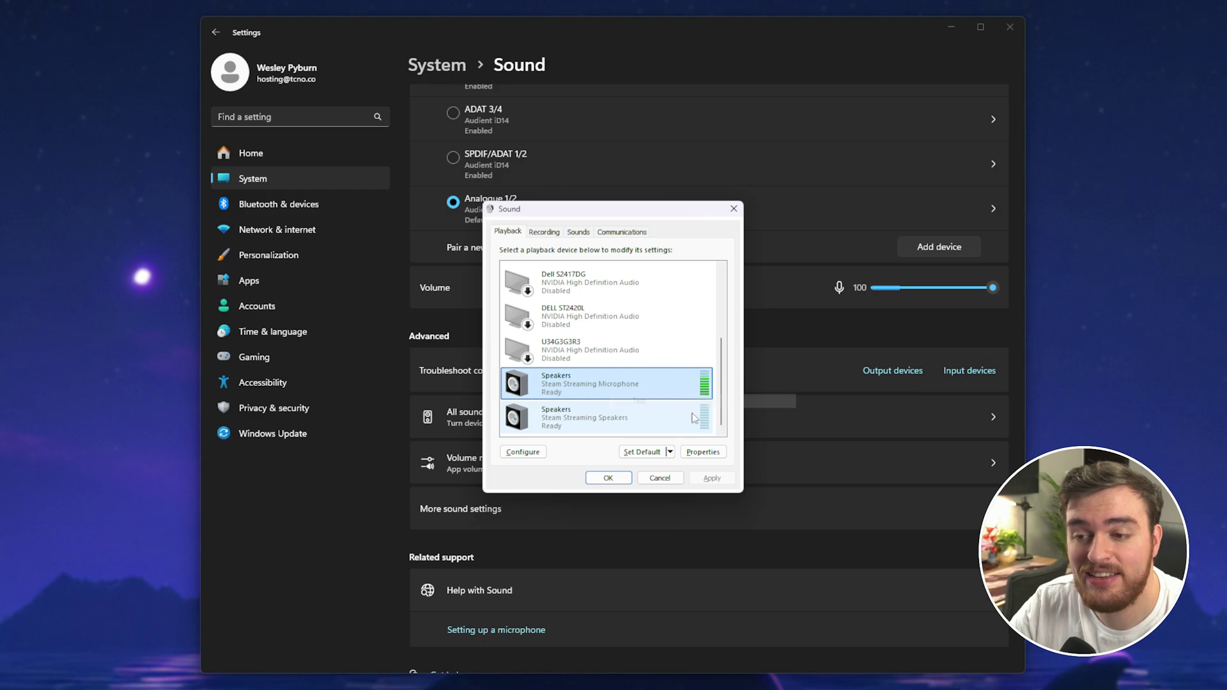
pyautogui.rightClick(683, 420)
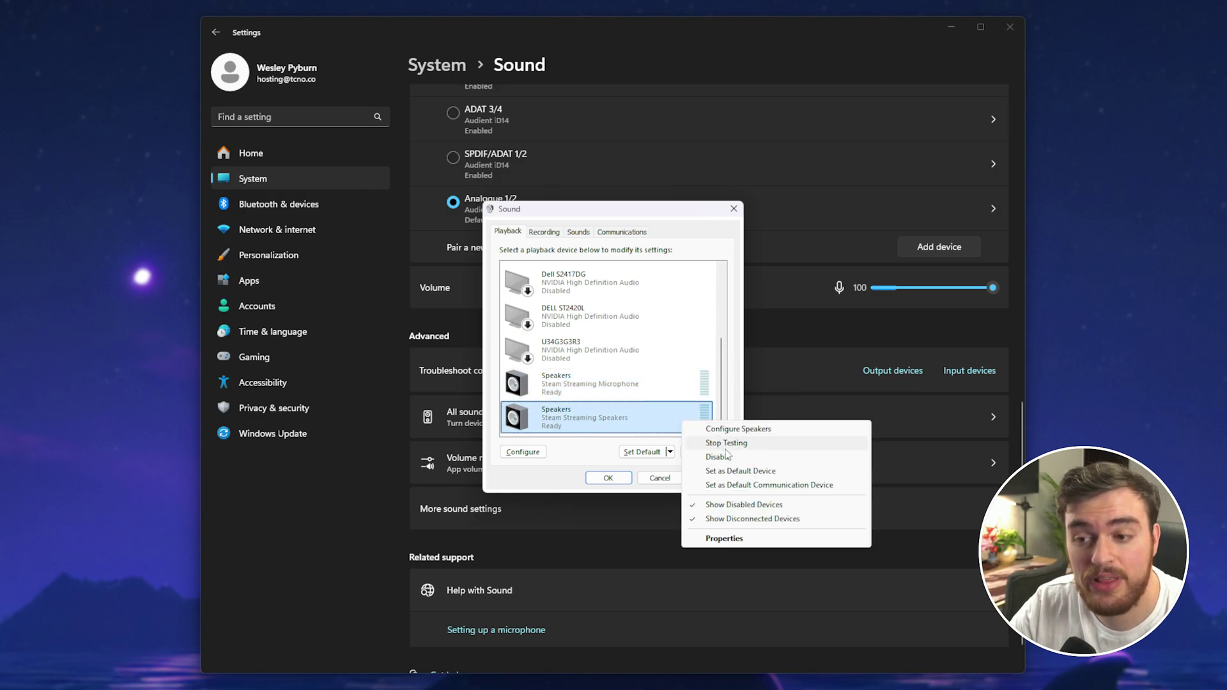
pyautogui.click(730, 443)
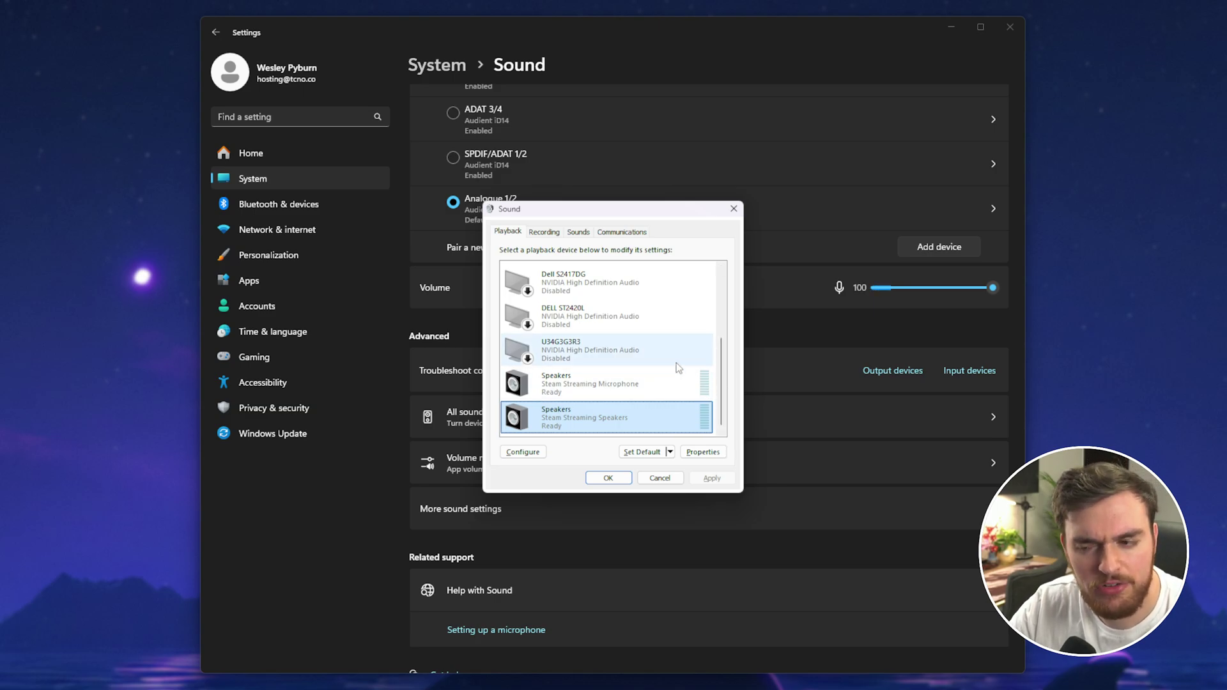
pyautogui.rightClick(681, 397)
pyautogui.click(673, 396)
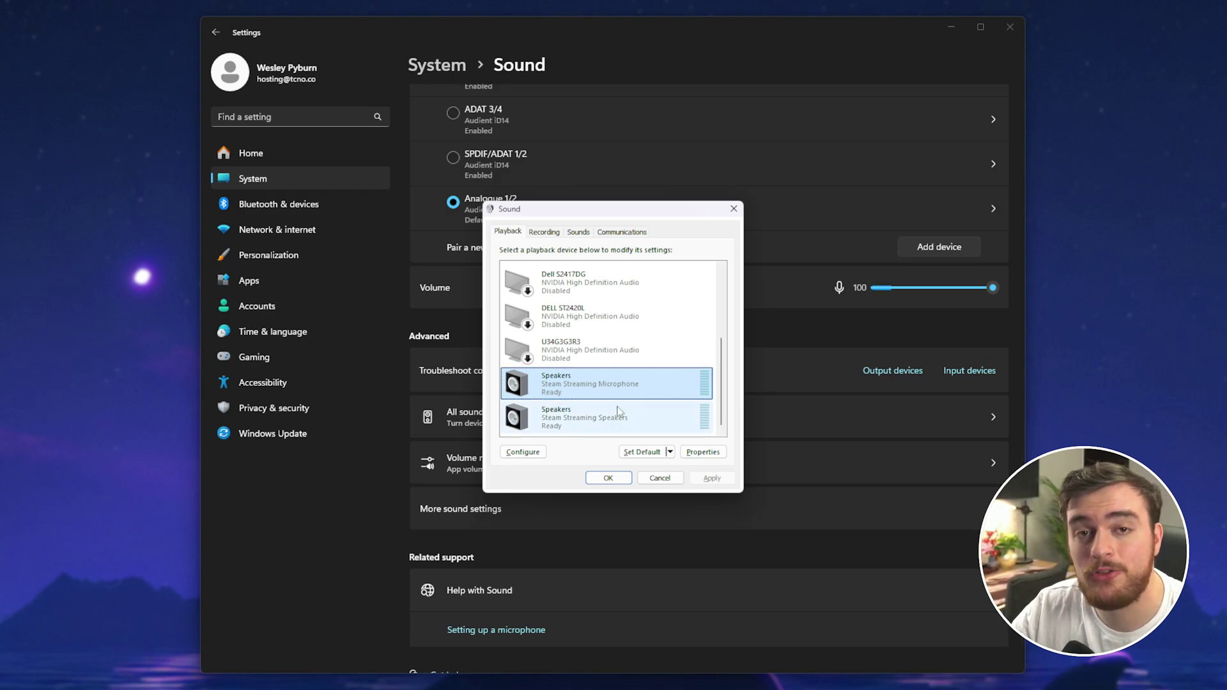
# Open the properties of the default Analogue 1/2 playback device and review its default sample rate and bit depth choices.
pyautogui.scroll(5, 620, 412)
pyautogui.scroll(1, 679, 386)
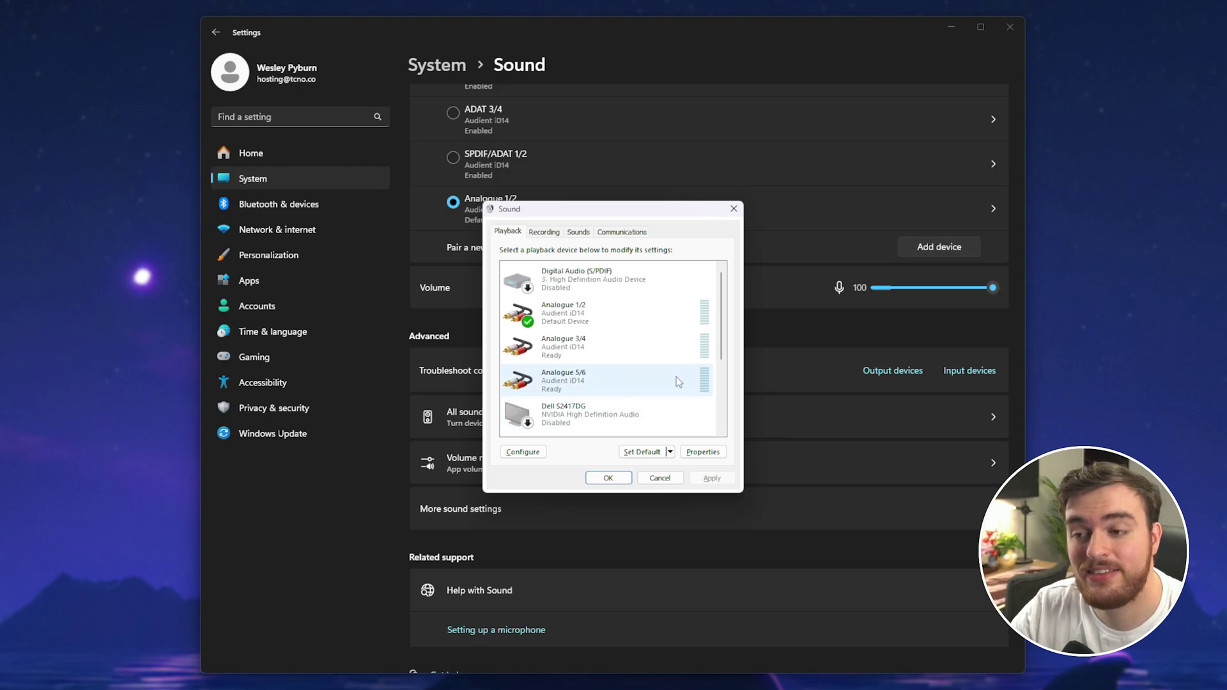
pyautogui.click(620, 311)
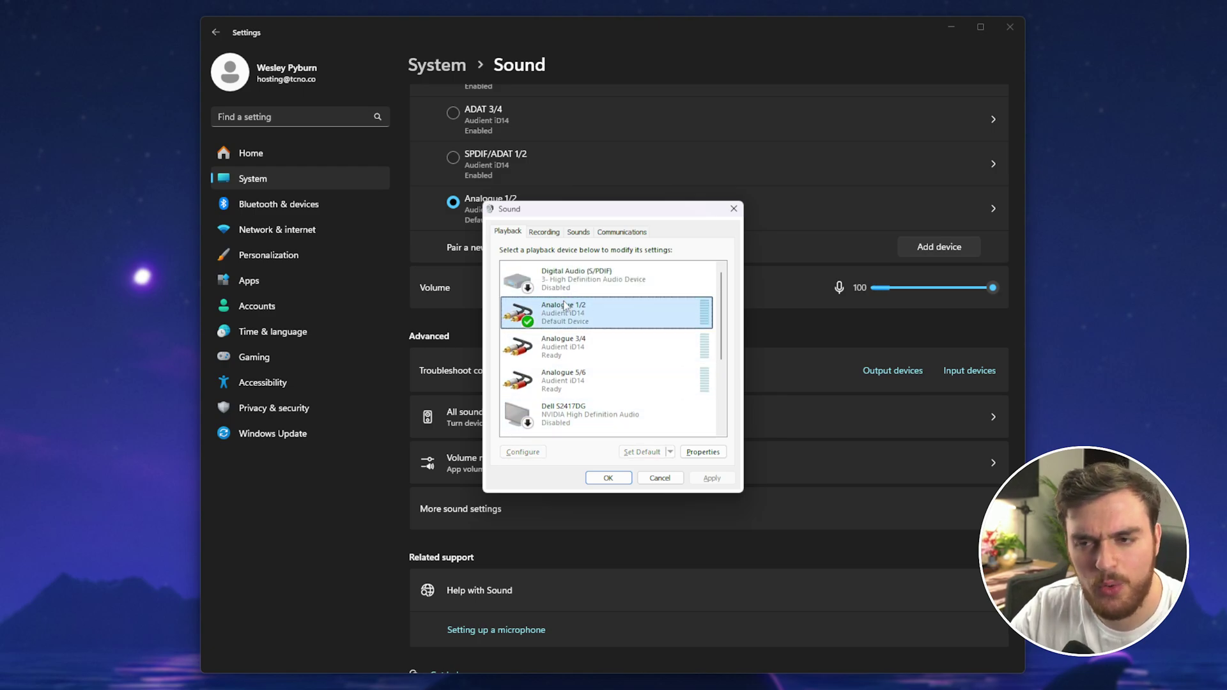
pyautogui.rightClick(593, 313)
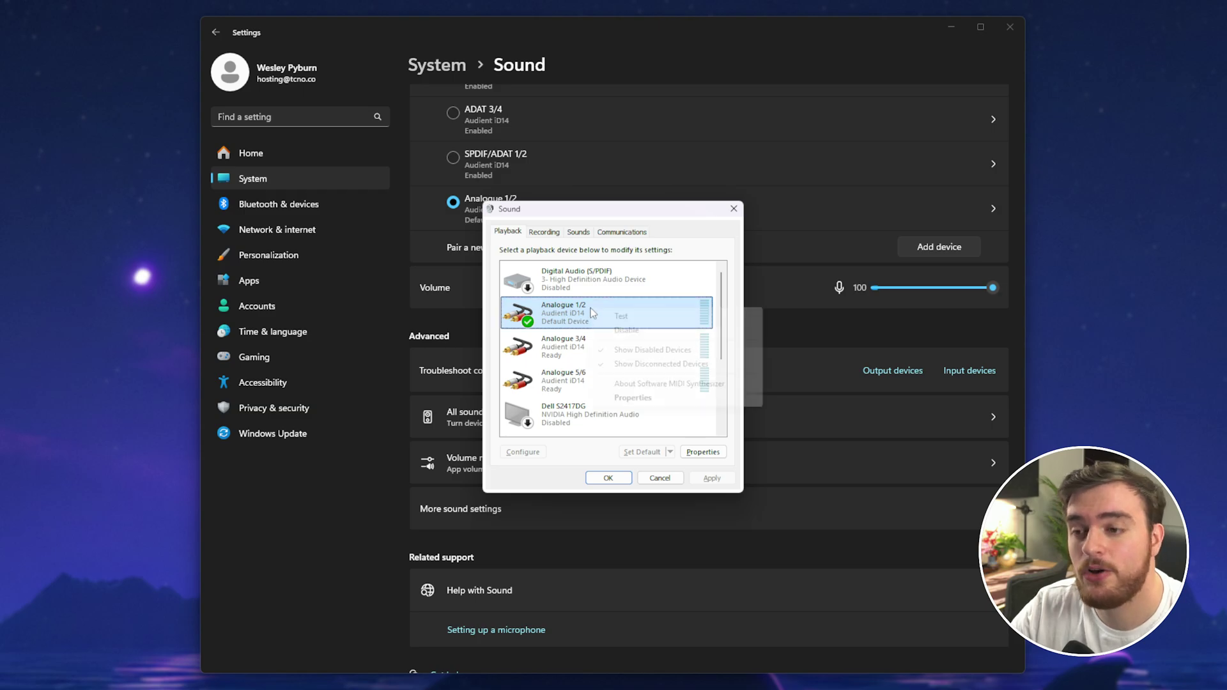
pyautogui.click(678, 398)
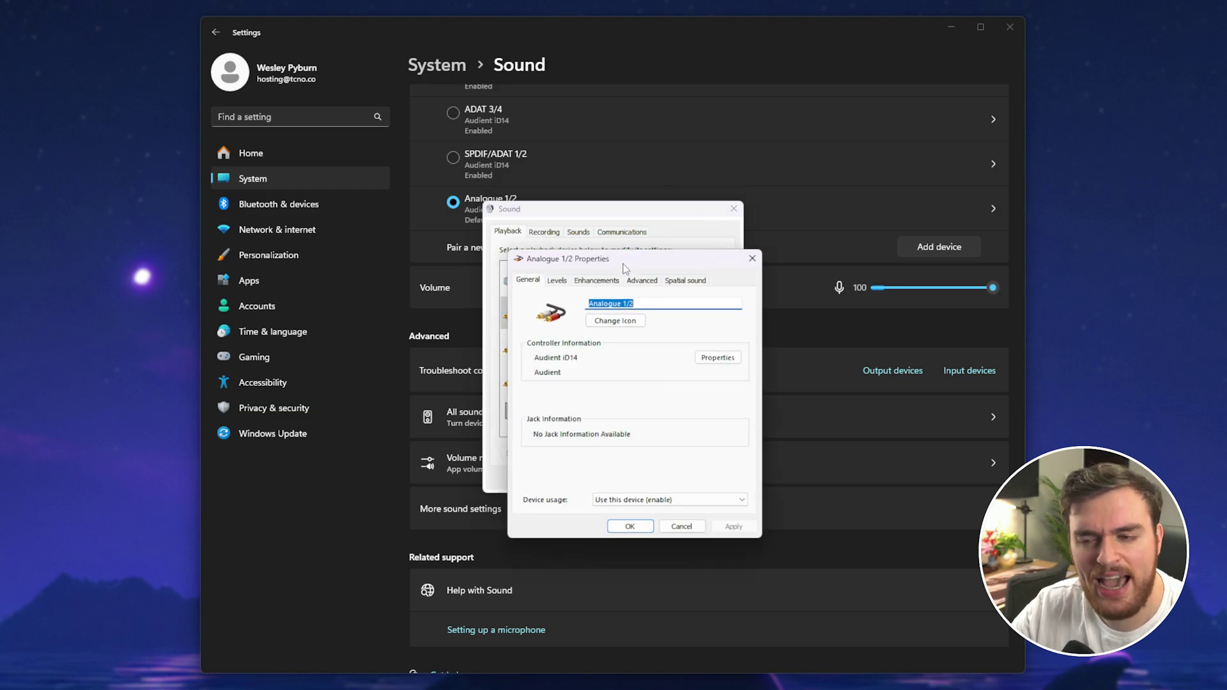
pyautogui.moveTo(629, 261); pyautogui.dragTo(608, 213)
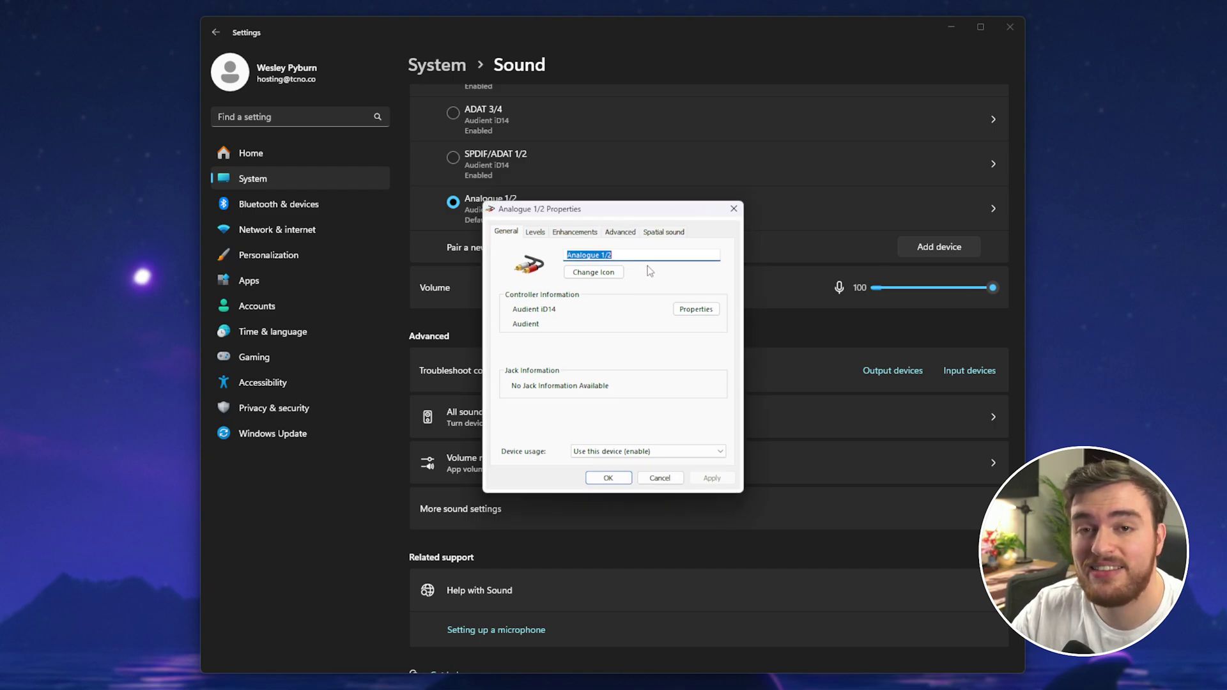
pyautogui.click(620, 232)
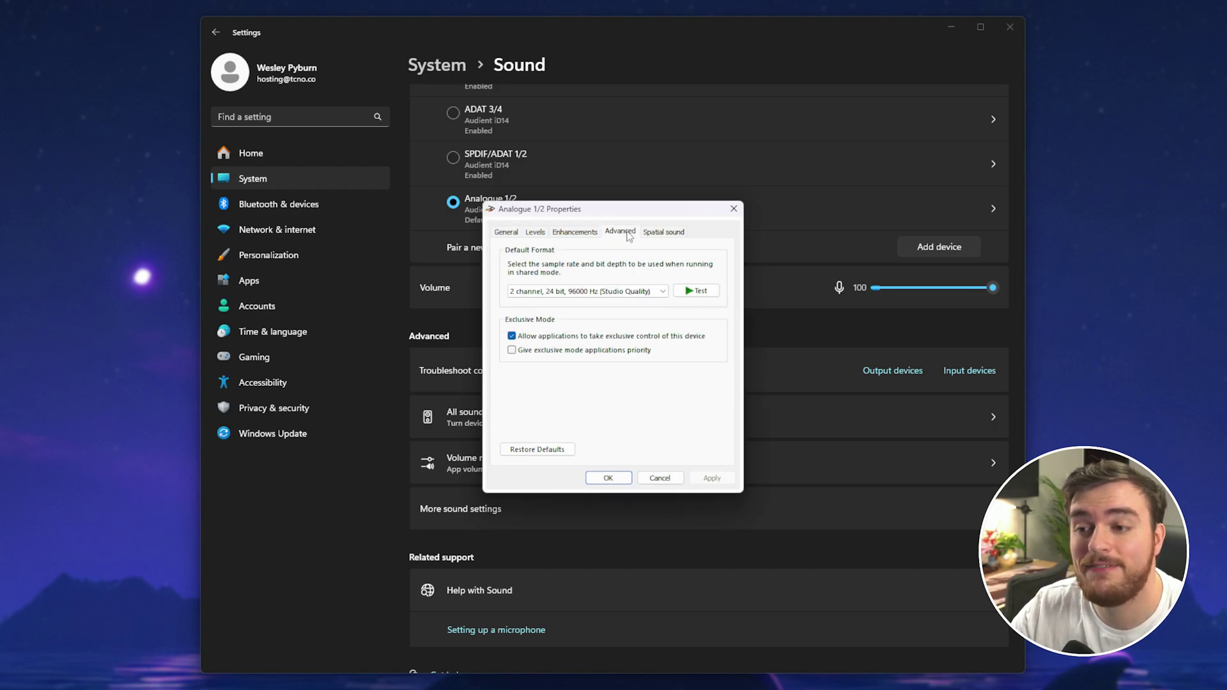
pyautogui.click(616, 292)
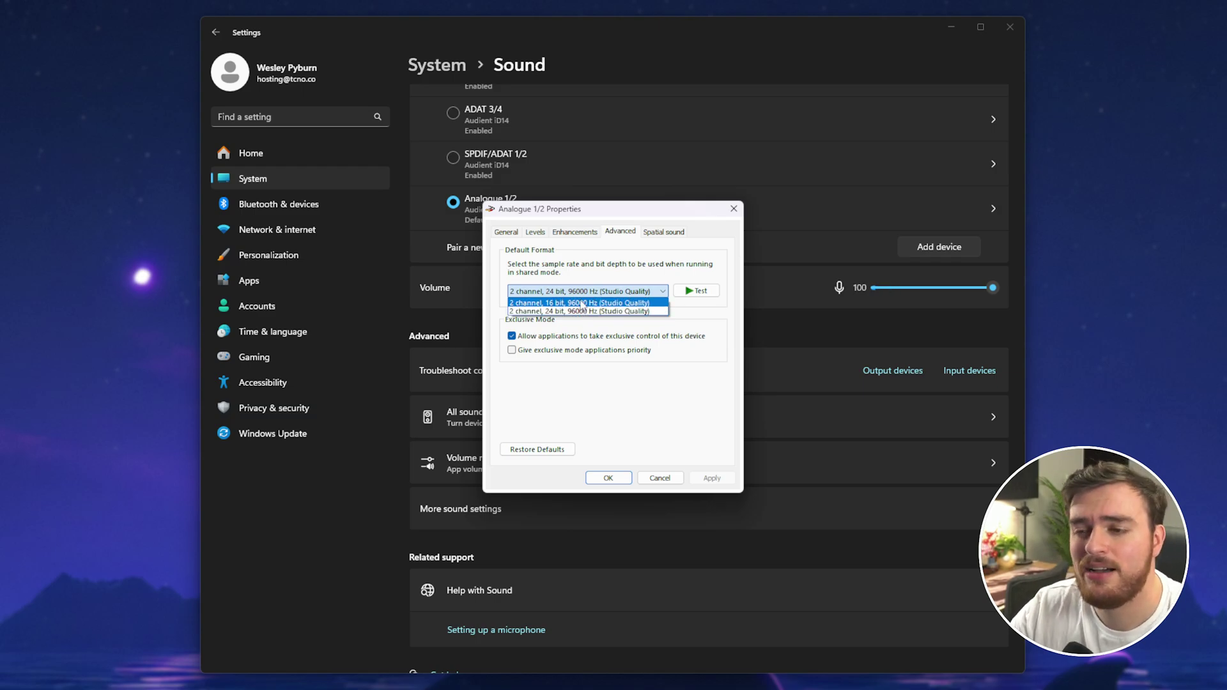
# Close the Analogue 1/2 properties, the Sound dialog and Windows Settings to return to Steam.
pyautogui.click(734, 209)
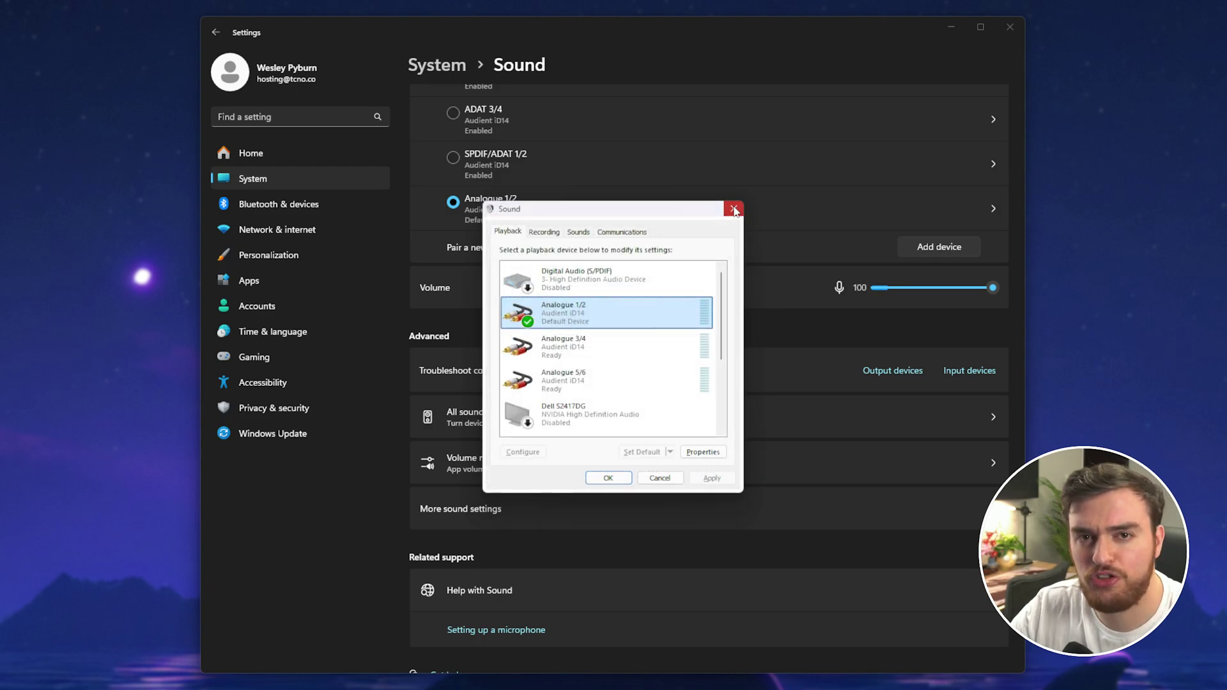
pyautogui.click(734, 209)
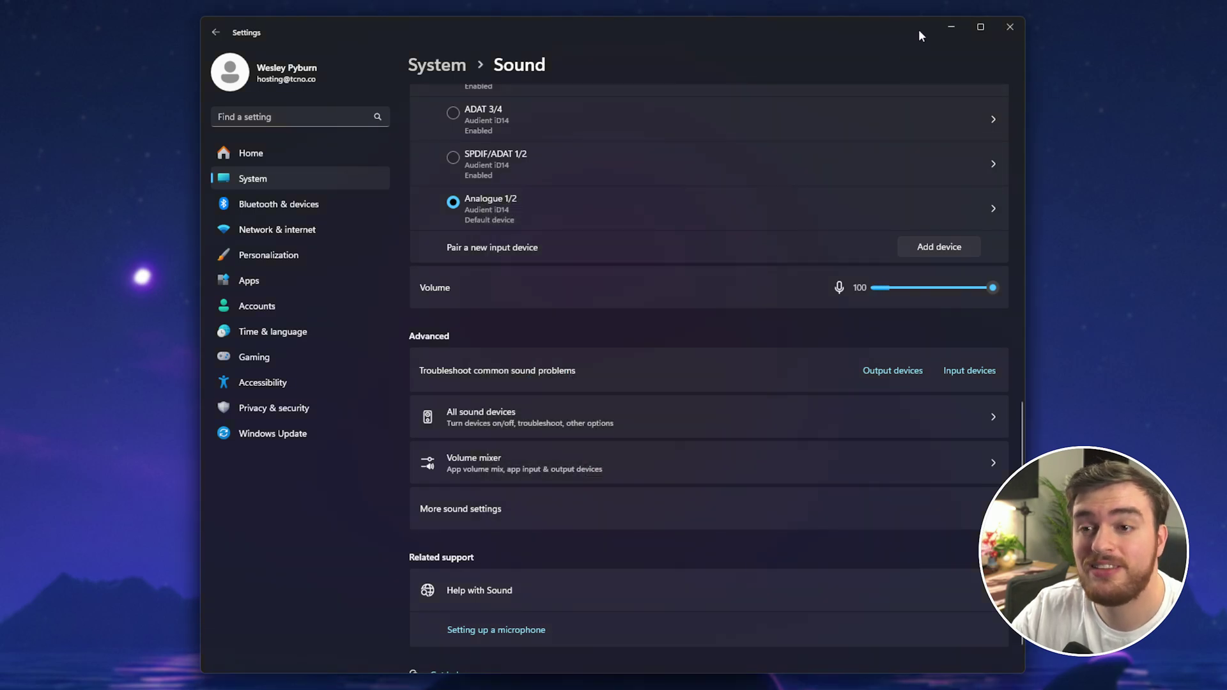
pyautogui.click(1019, 27)
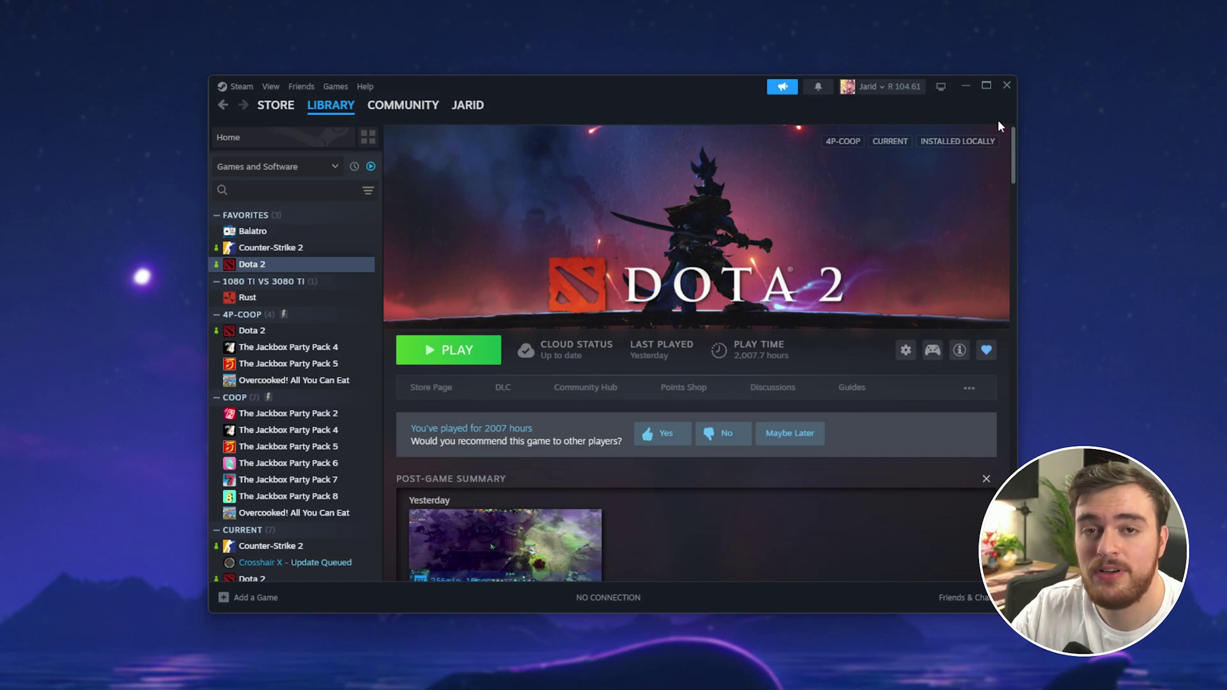